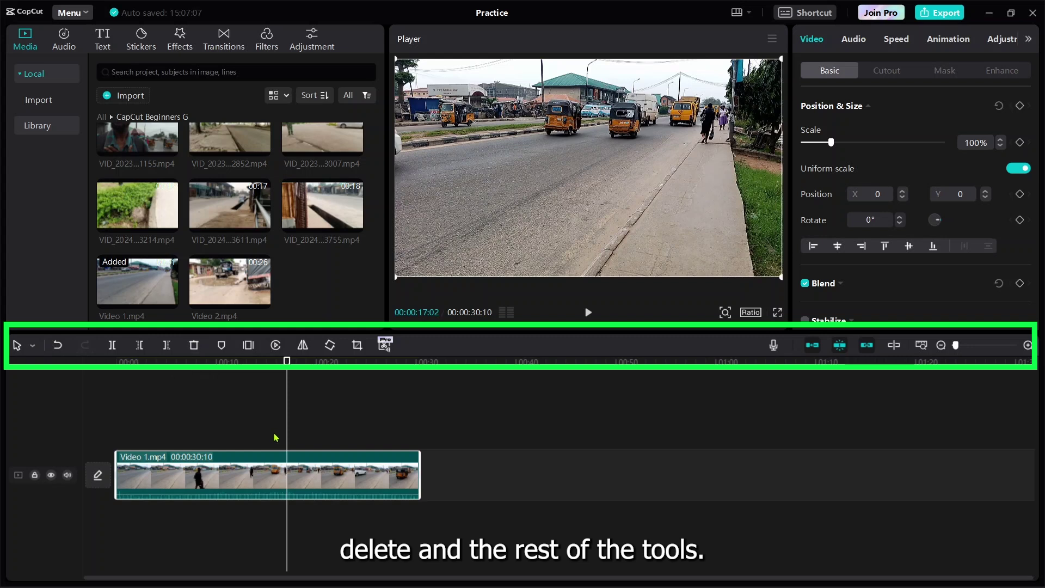
Add Video 2.mp4 after Video 1 and park the playhead at 00:00:05:14
left_click(223, 469)
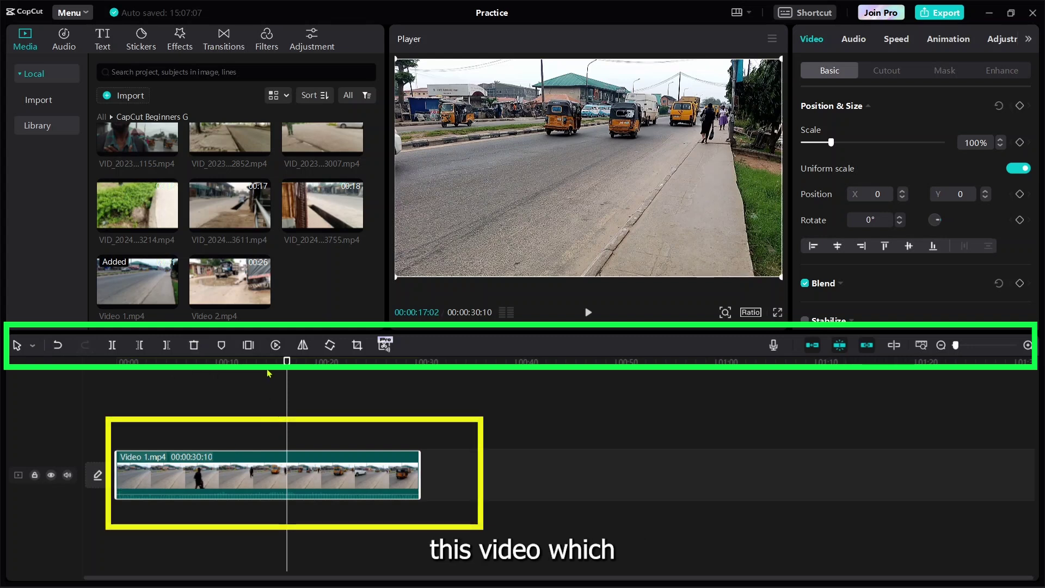
left_click_drag(287, 376, 242, 382)
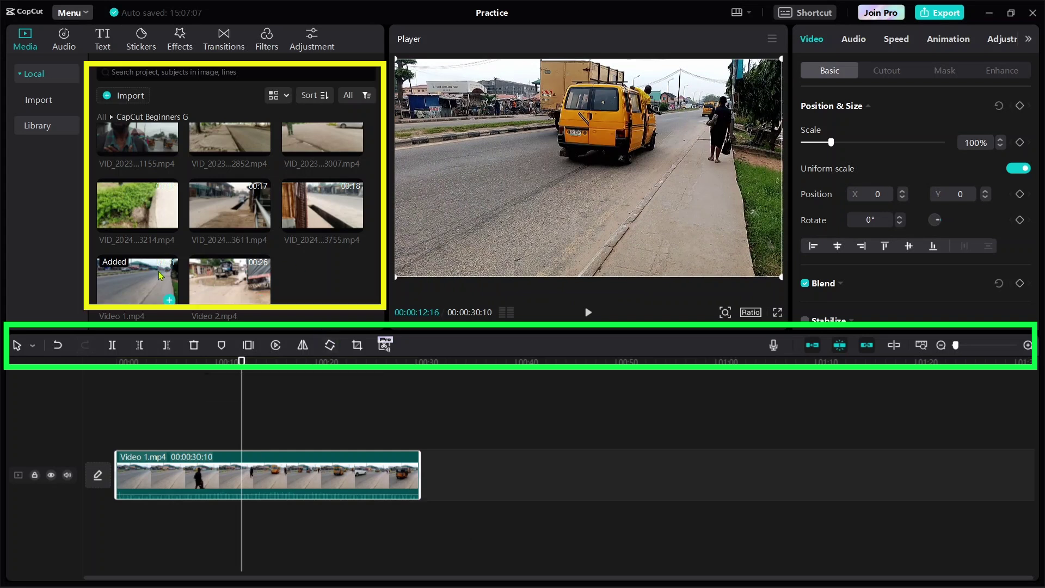
left_click_drag(239, 276, 425, 487)
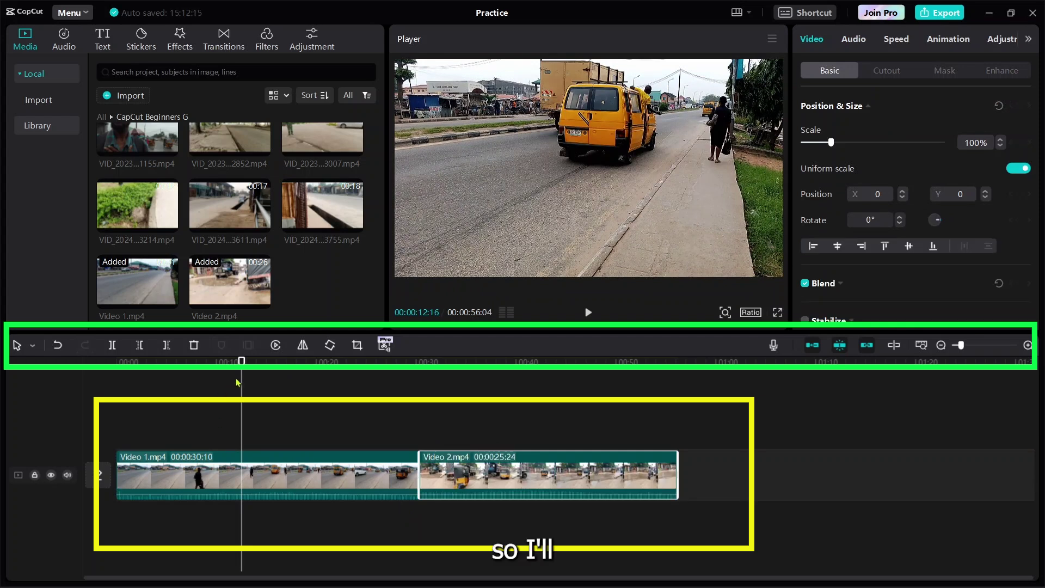
mouse_move(241, 361)
left_mouse_down()
mouse_move(174, 381)
mouse_move(260, 381)
left_mouse_up()
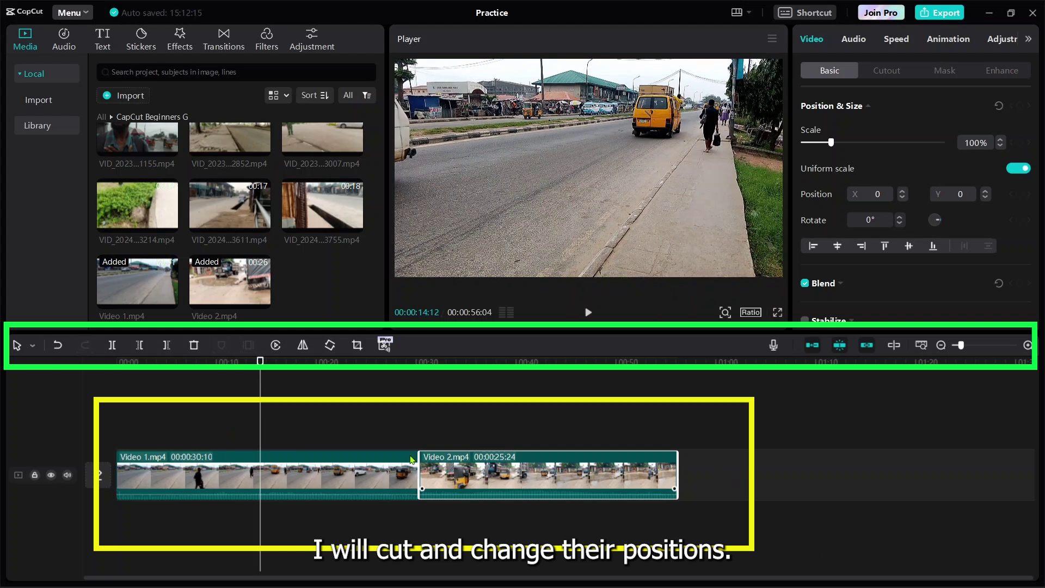
left_click(170, 392)
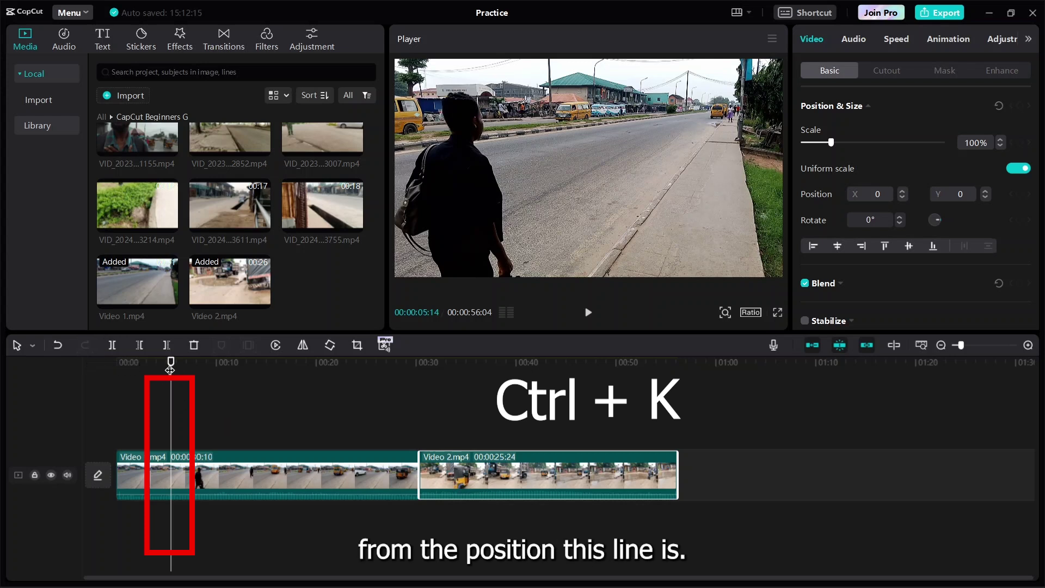
Split Video 1 at 00:00:05:14 and 00:00:10:18, then step between the cut points
left_click(113, 344)
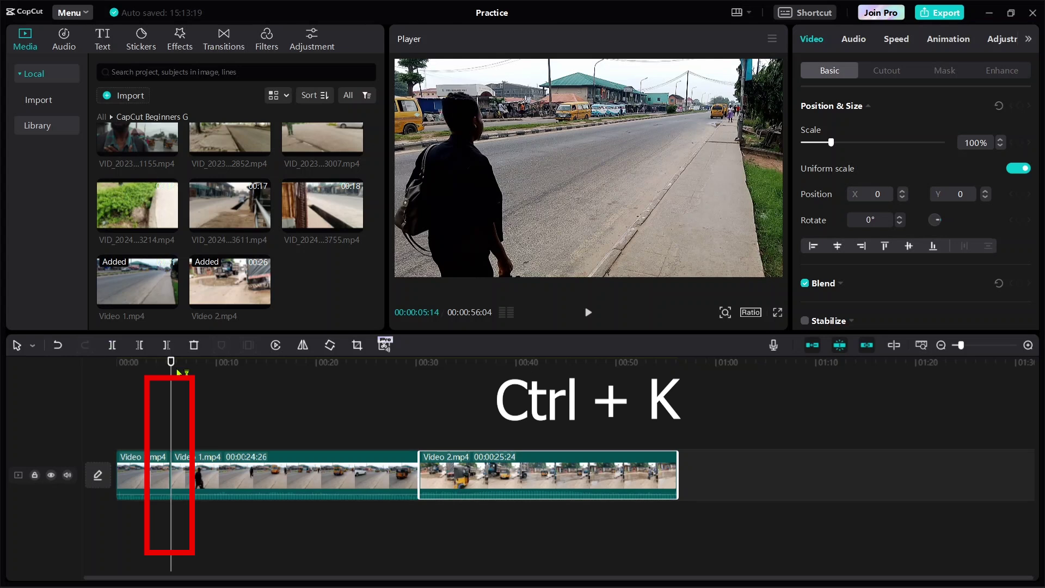
left_click_drag(173, 363, 222, 364)
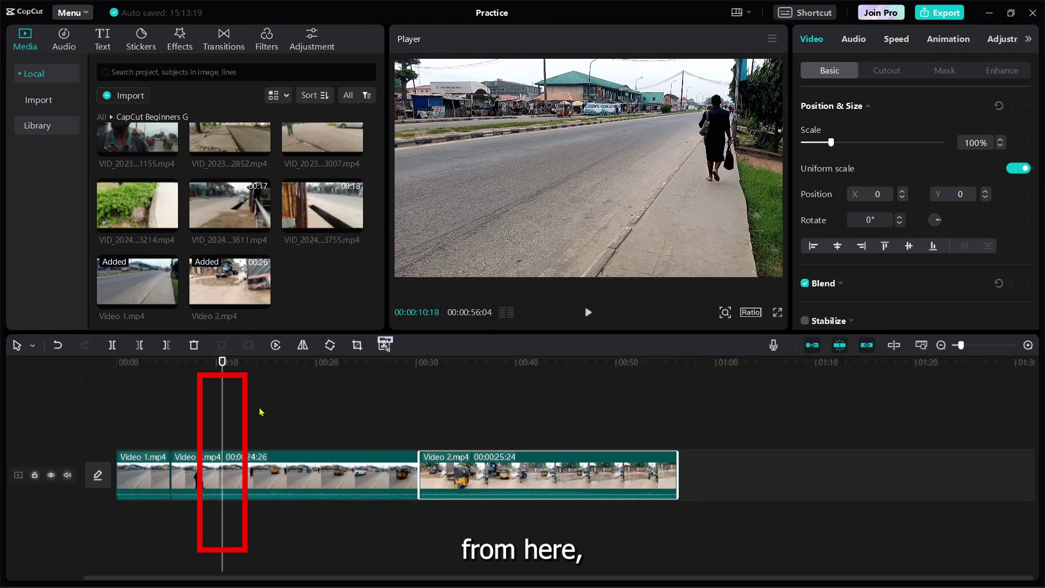
left_click(119, 348)
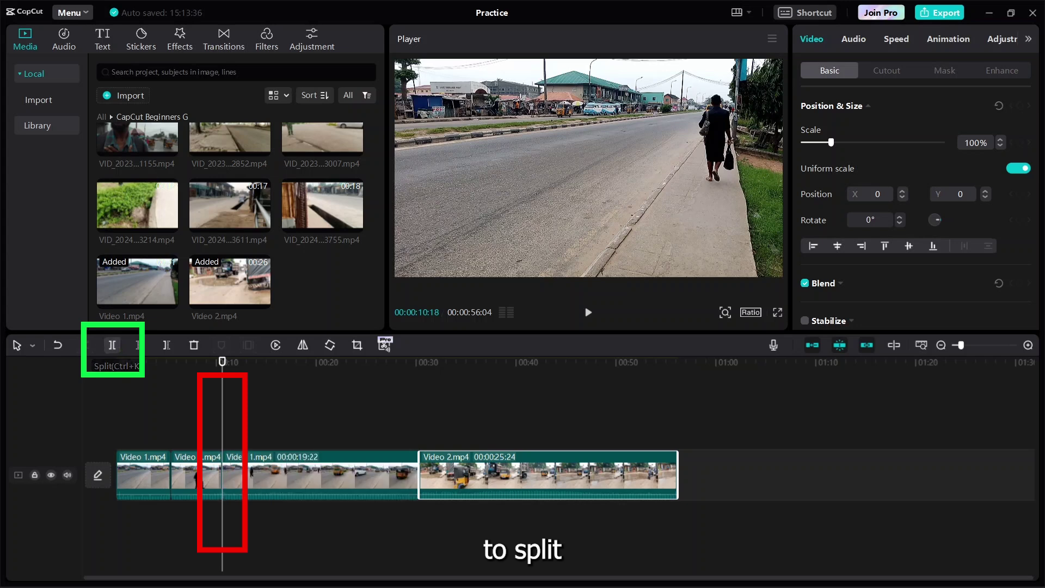
key("Down")
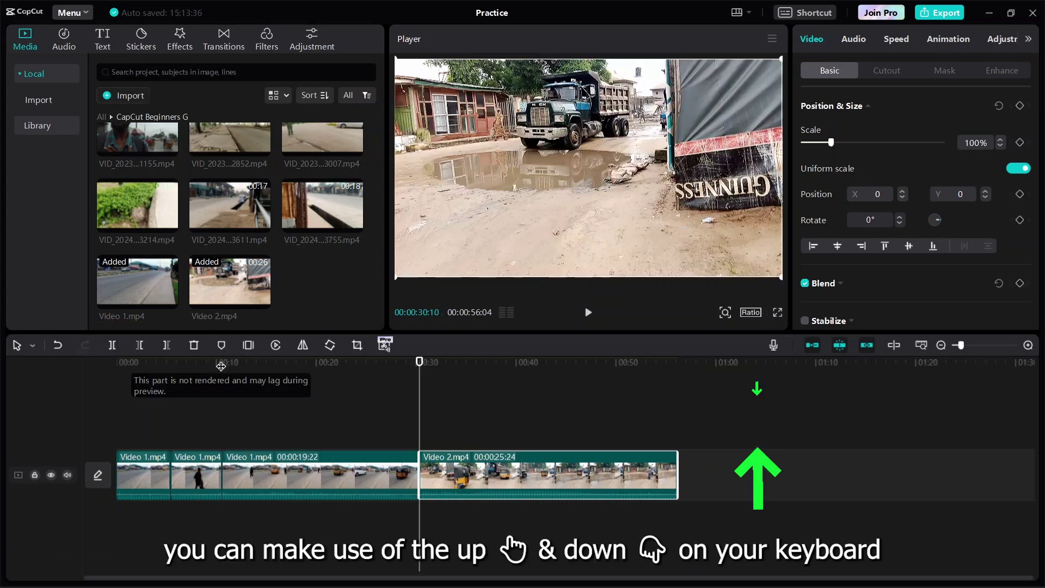
key("Up")
key("Up")
key("Up")
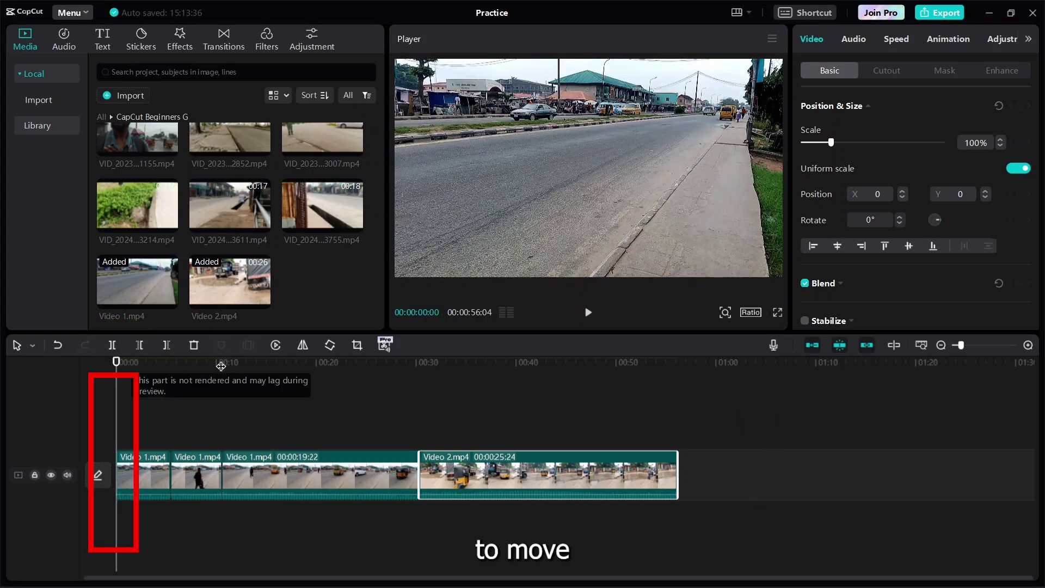
key("Down")
key("Down")
key("Down")
key("Down")
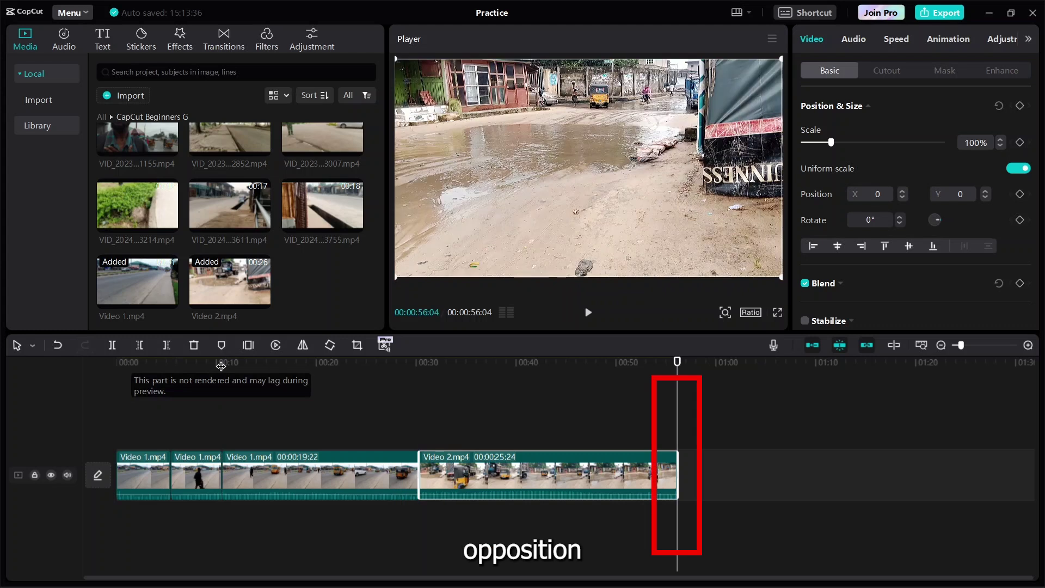
key("Up")
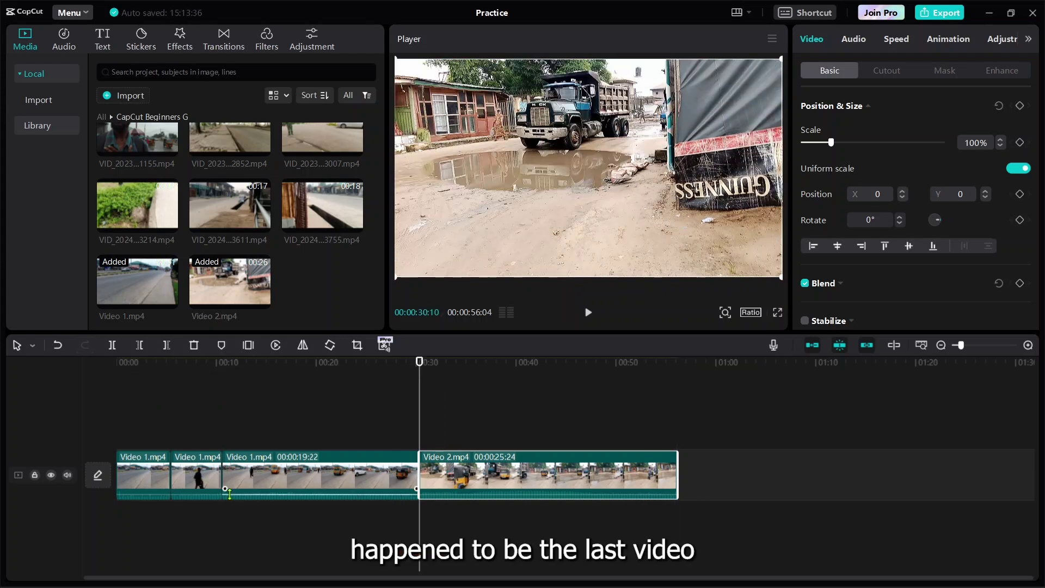
Cut Video 2 at 00:00:32:21 and delete the short opening piece
left_click_drag(418, 371, 443, 365)
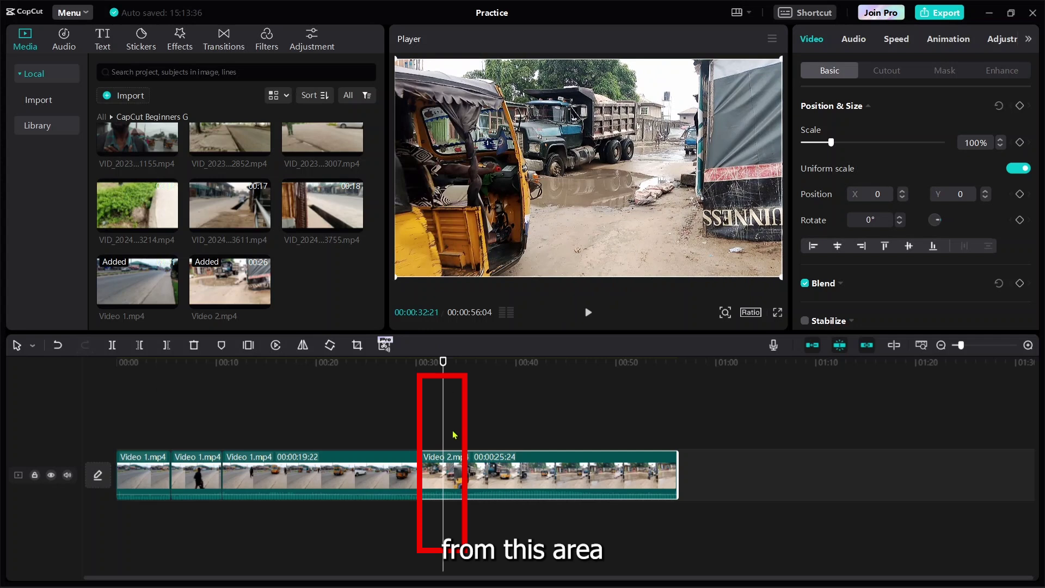
key("ctrl+k")
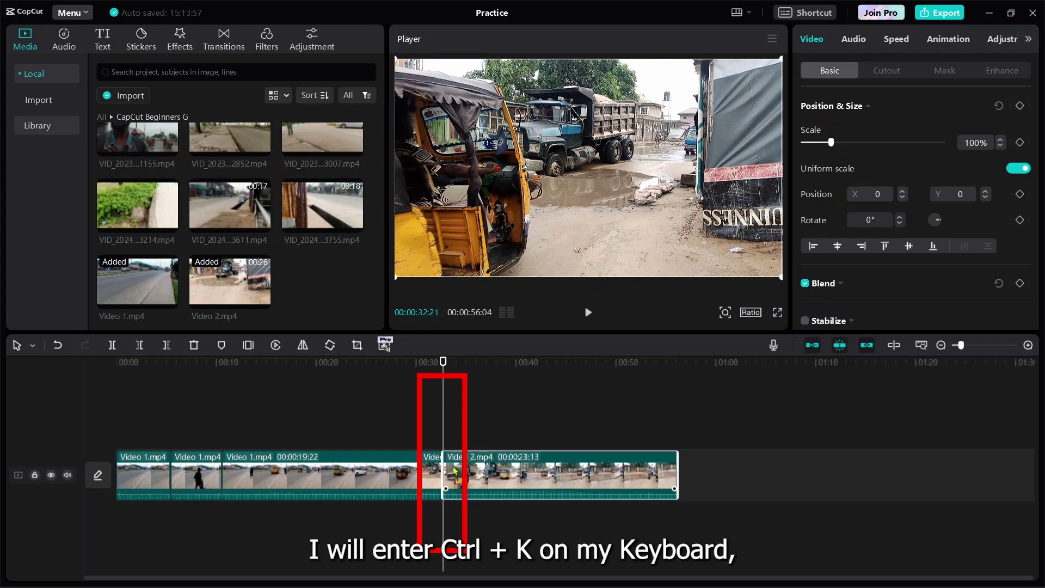
left_click(434, 474)
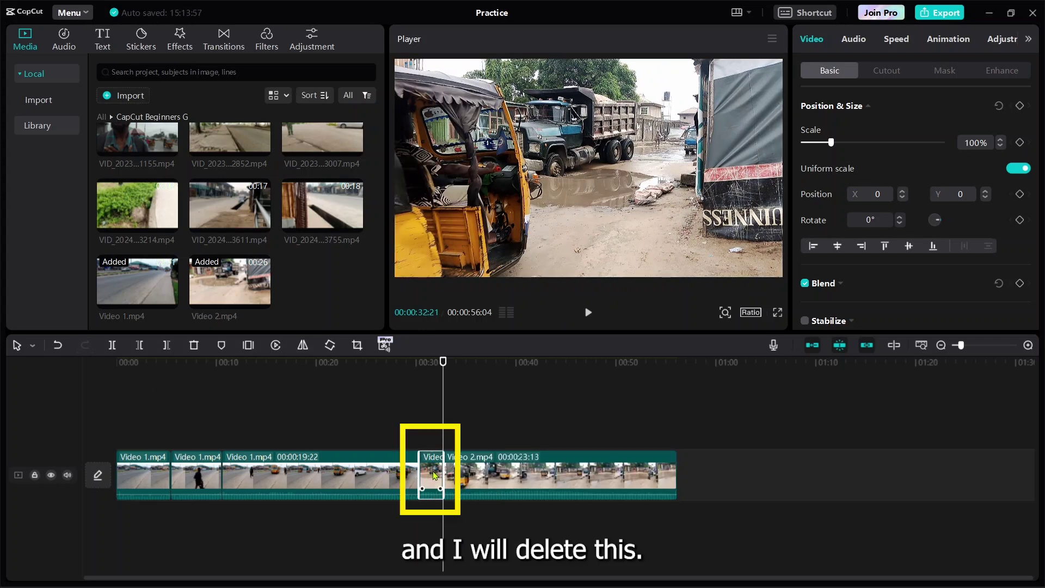
key("Delete")
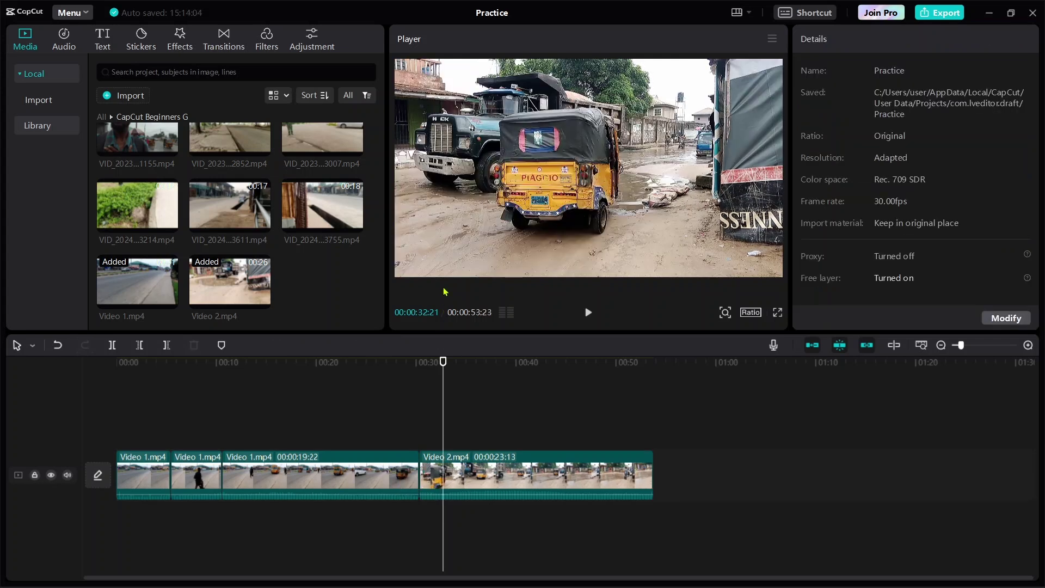
Trim Video 2's end so the clip runs 00:00:15:07
left_click_drag(443, 362, 504, 362)
left_click(572, 473)
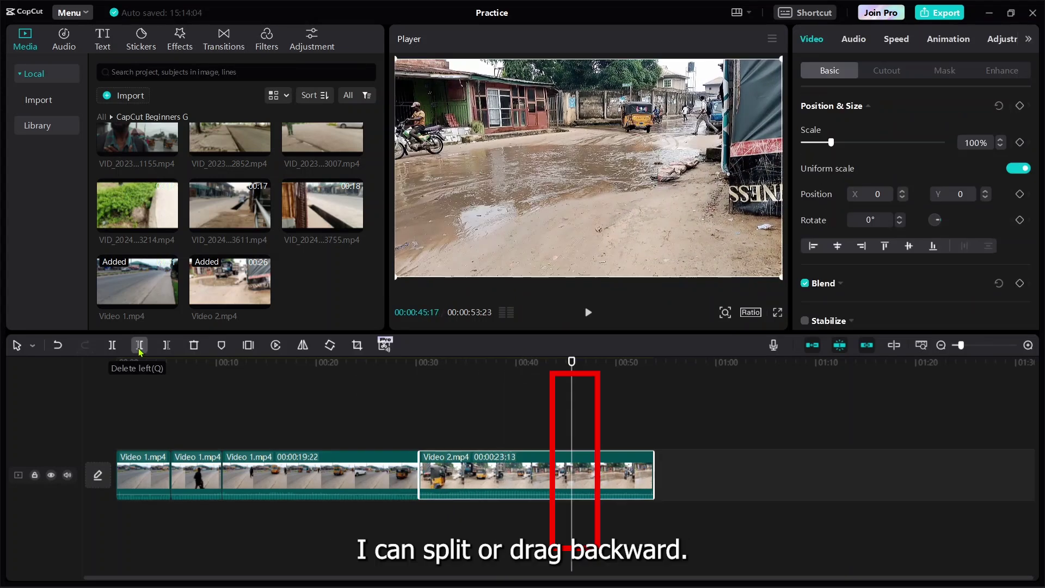
left_click_drag(654, 479, 571, 483)
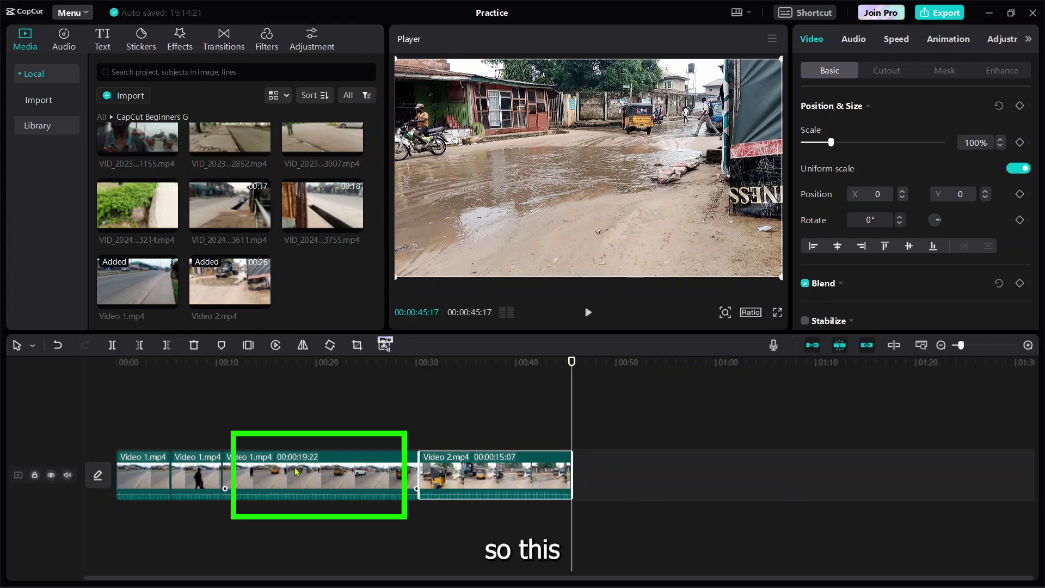
Move the 00:00:19:22 Video 1 piece after Video 2 and return the playhead near the start
left_click_drag(297, 471, 457, 474)
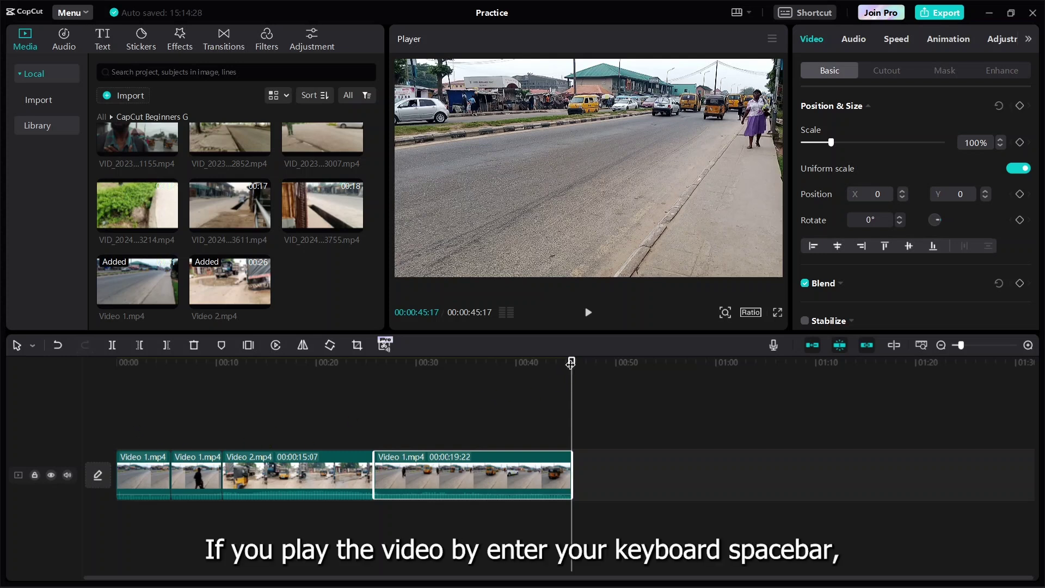
left_click_drag(569, 363, 151, 420)
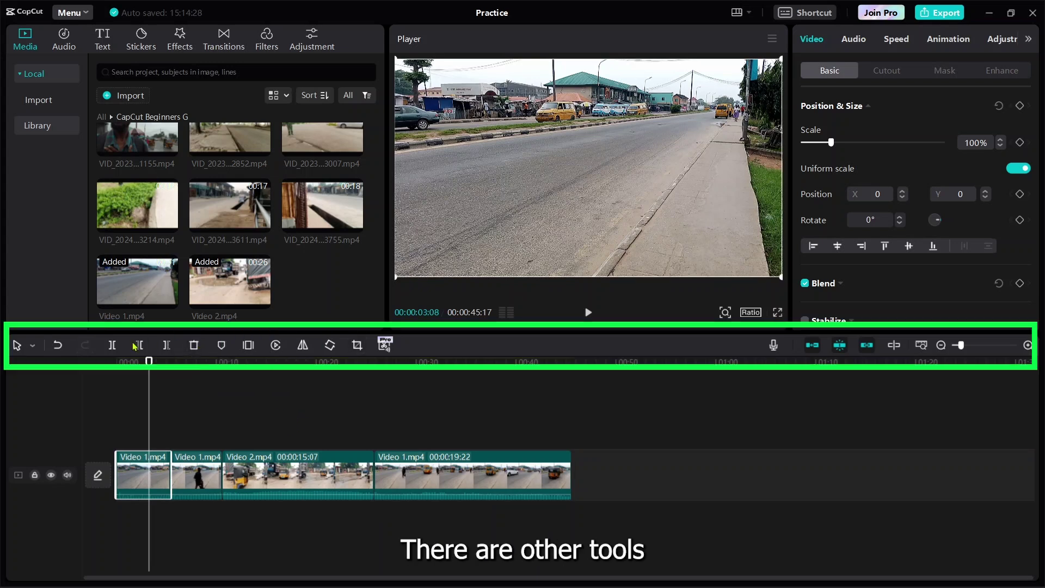
Review the timeline selection modes, then switch to Select rightward
left_click(33, 346)
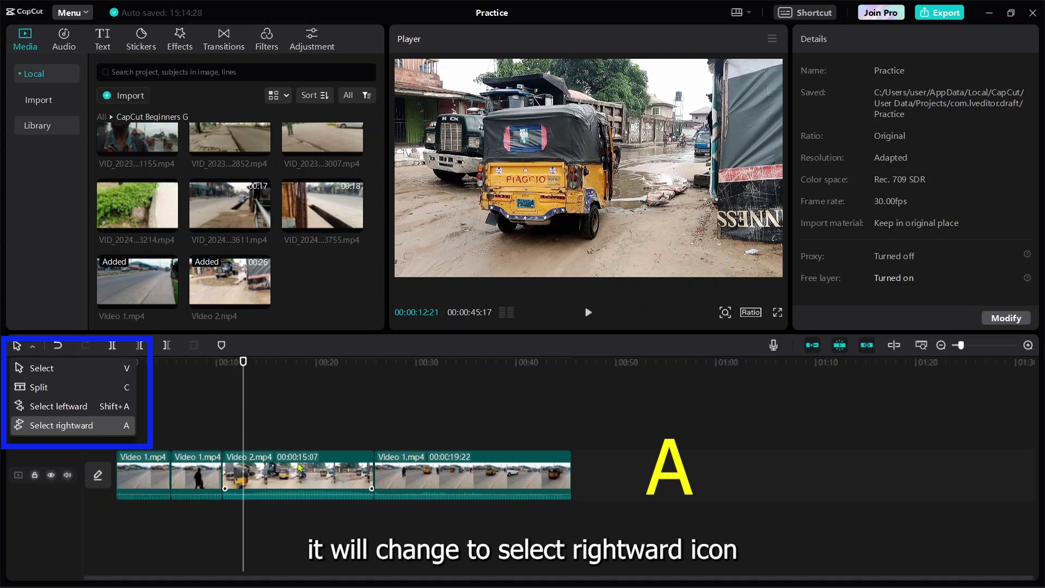
left_click(332, 395)
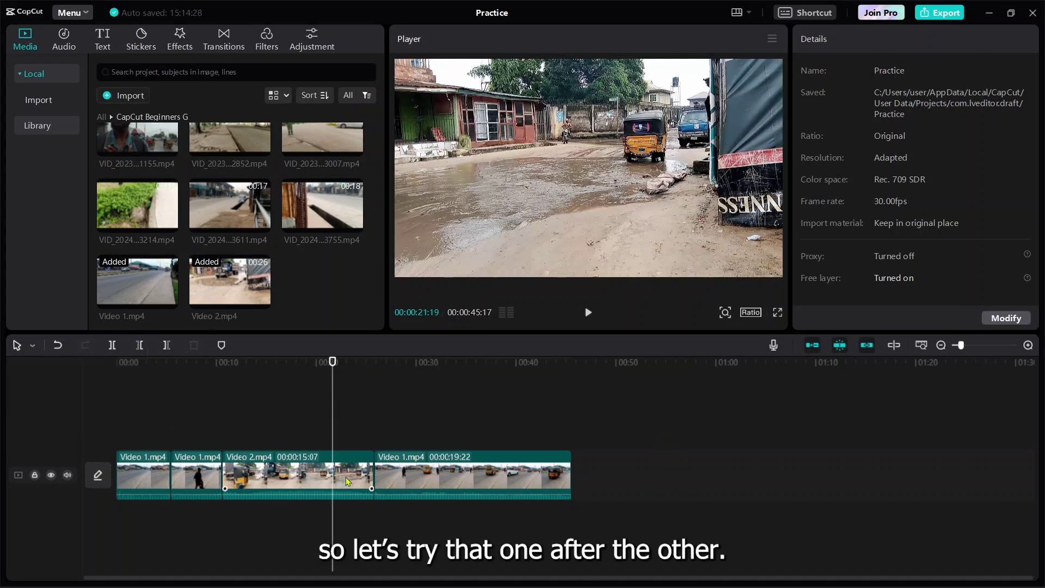
key("b")
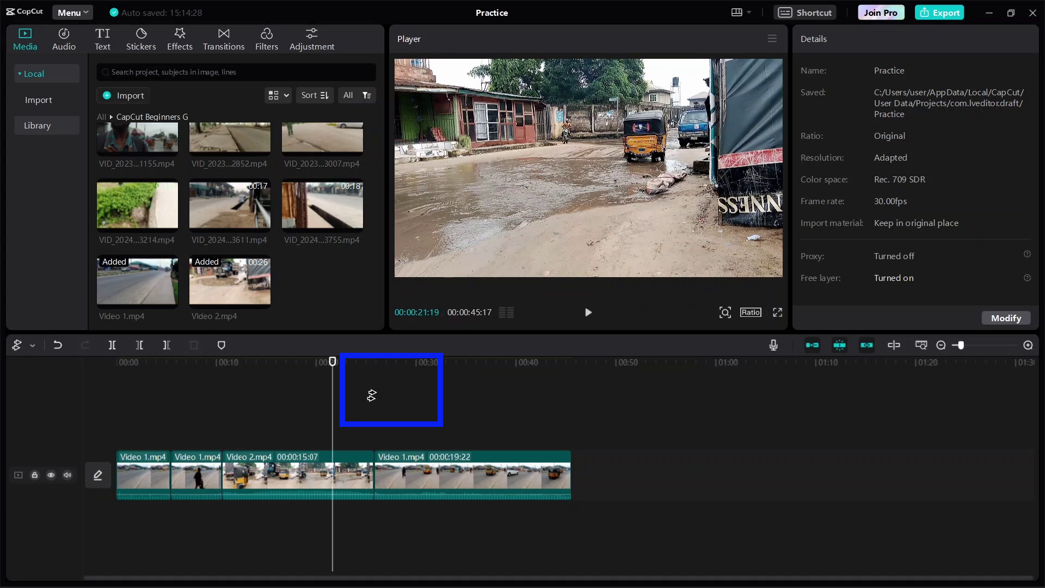
Blade the final Video 1 clip at two points, then return to normal selection
key("a")
left_click(423, 460)
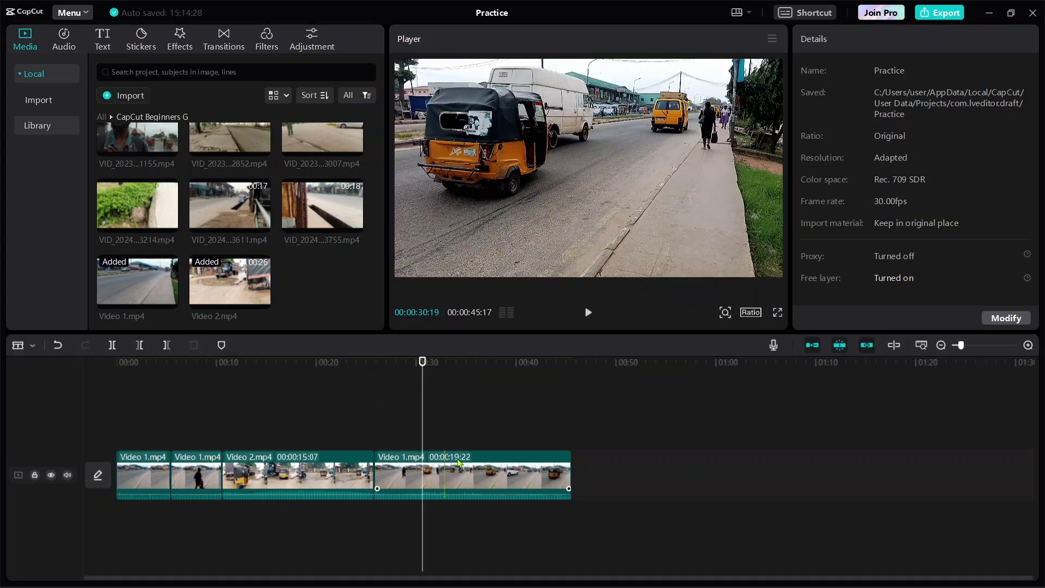
left_click(464, 471)
left_click(509, 471)
key("a")
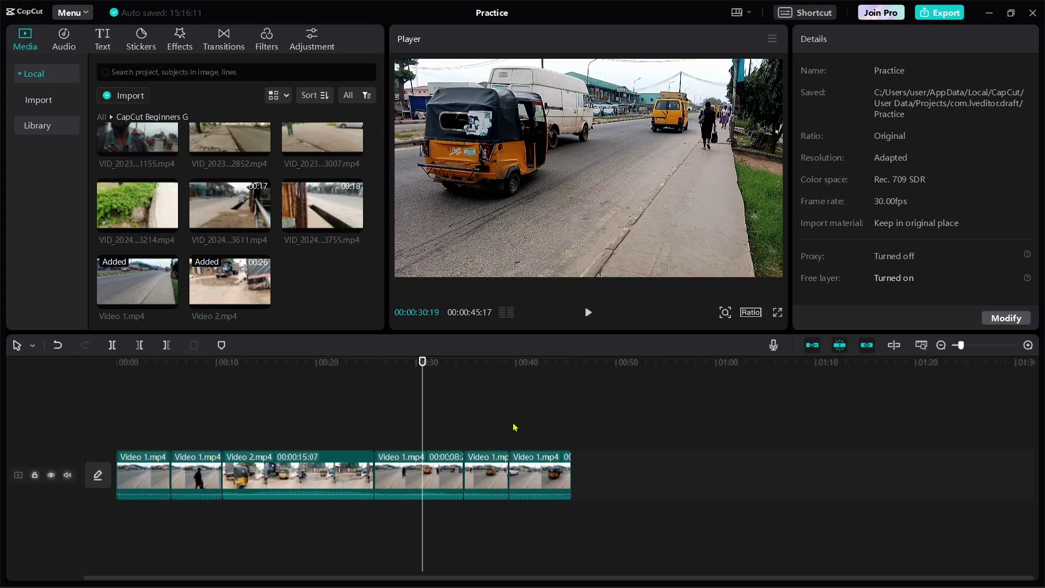
left_click(312, 474)
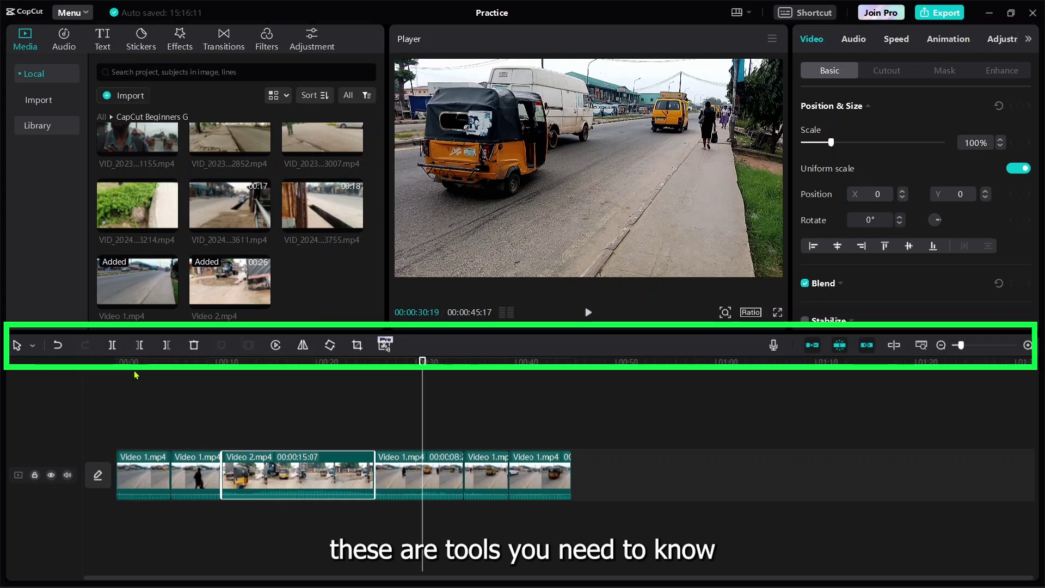
Undo the last two edits, then redo both to restore the clip move and split
left_click(58, 346)
left_click(58, 345)
left_click(58, 345)
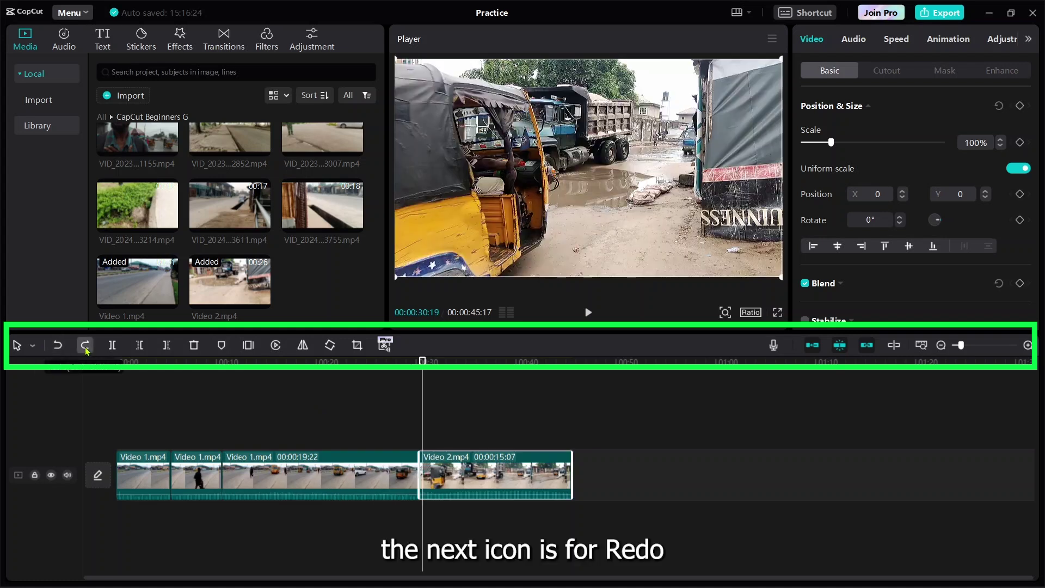
left_click(84, 346)
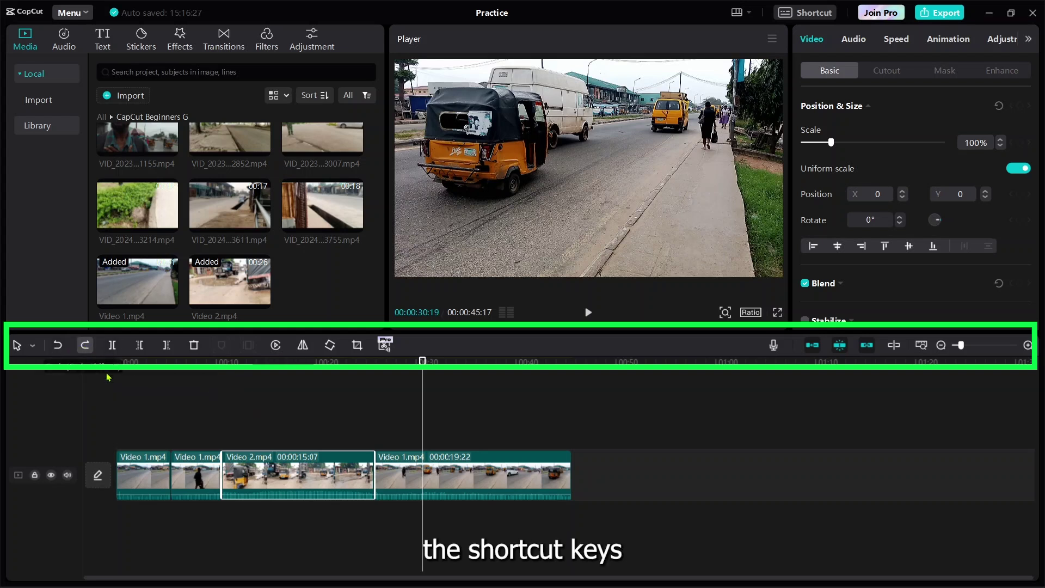
left_click(85, 346)
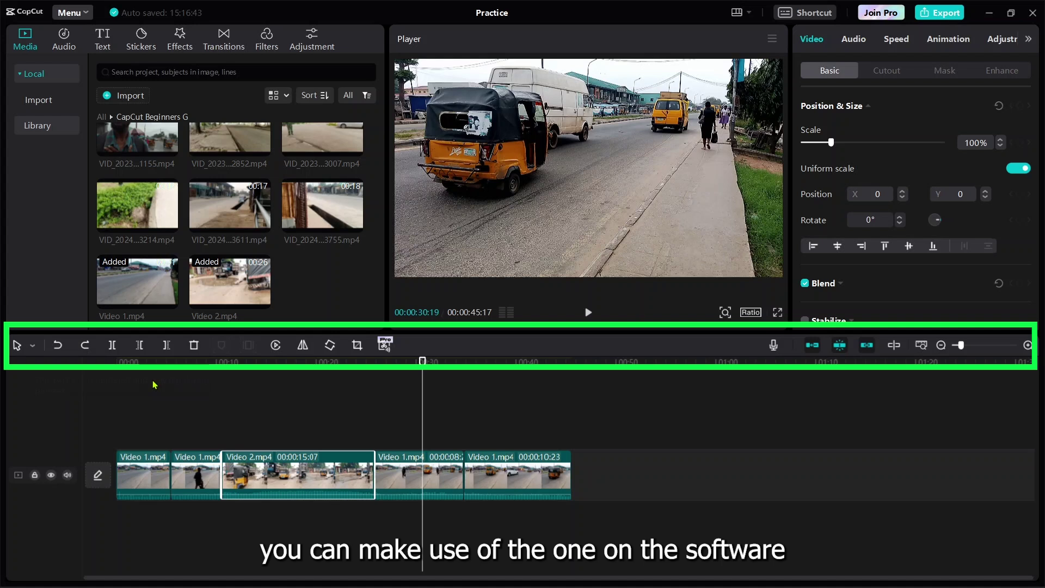
Try Delete left and Delete right, then add a marker at 00:00:25:25
left_click(140, 346)
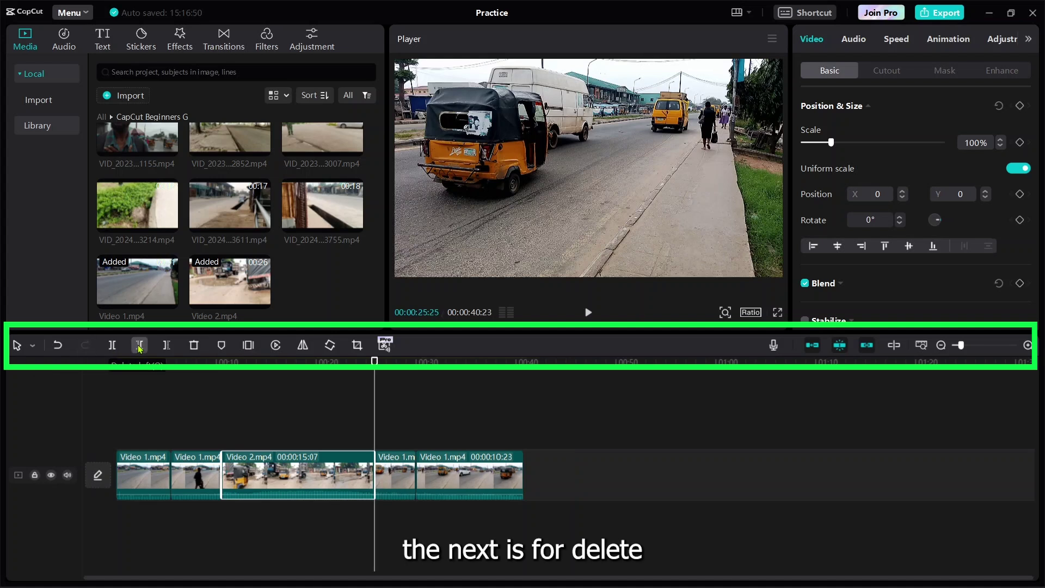
left_click(166, 348)
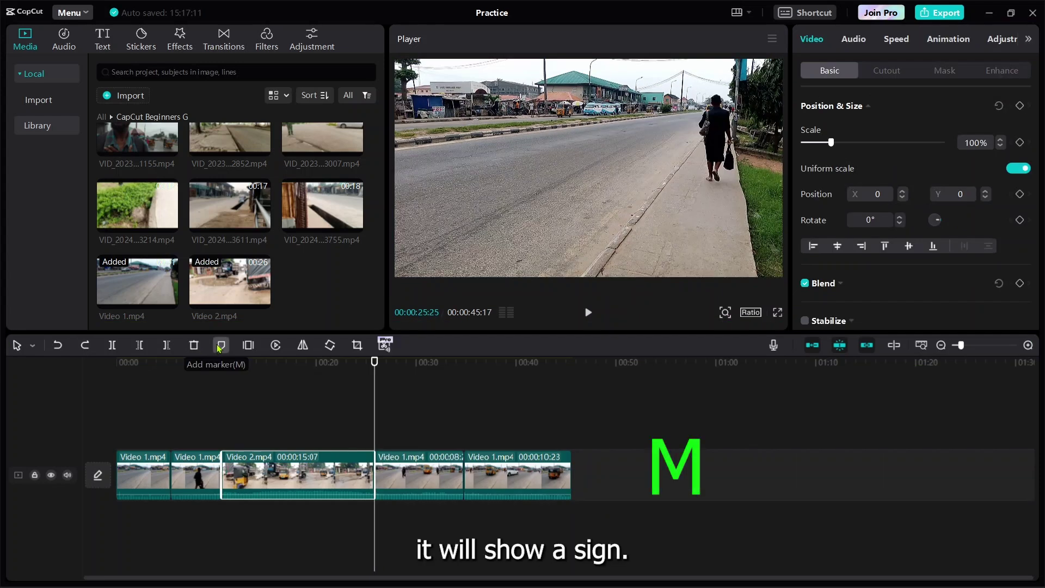
left_click(219, 346)
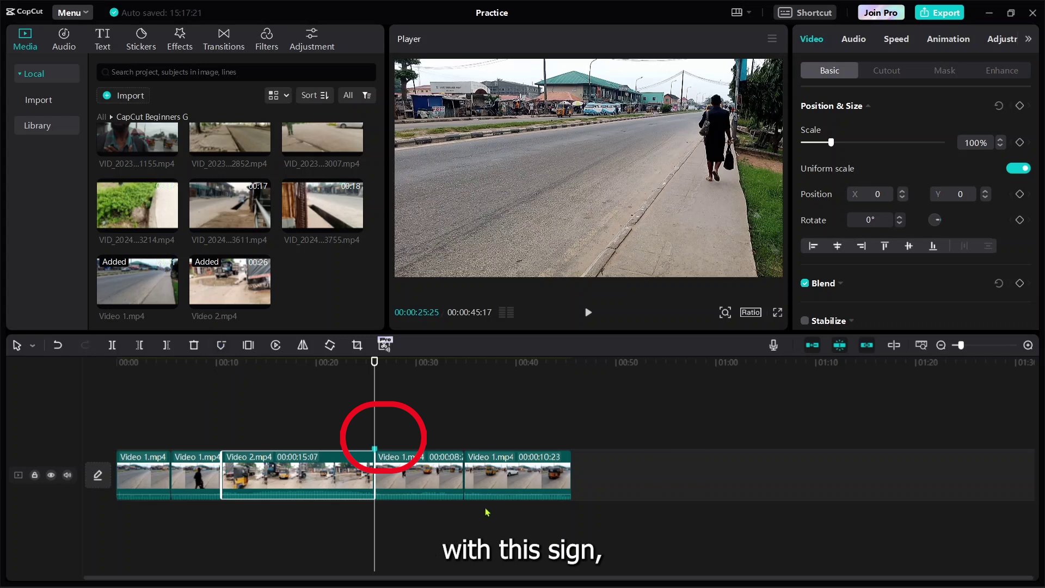
Name the first marker 'add transition' and colour it red
left_click(374, 449)
double_click(375, 450)
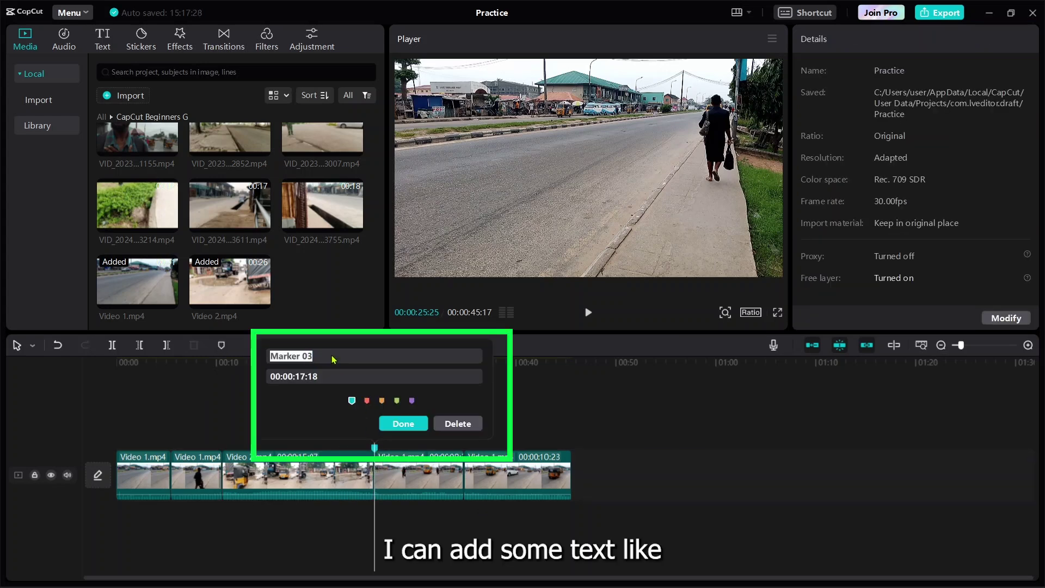
type("add tr")
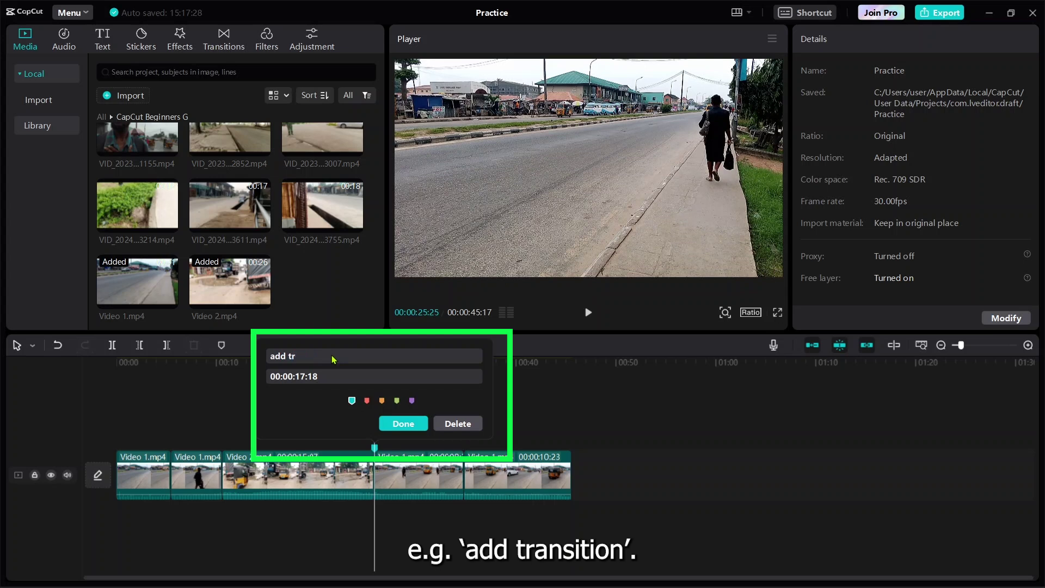
type("asni")
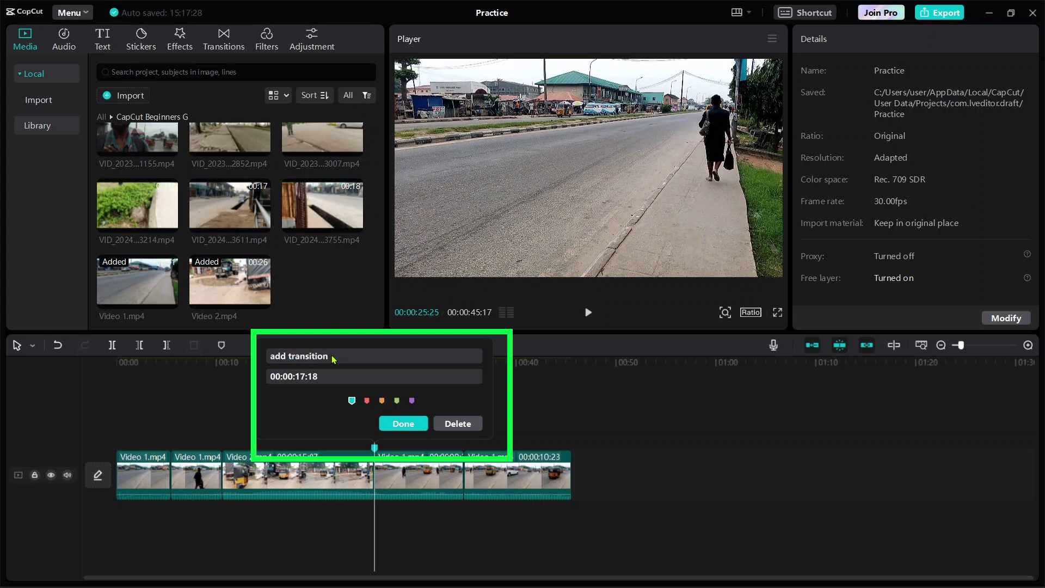
left_click(367, 401)
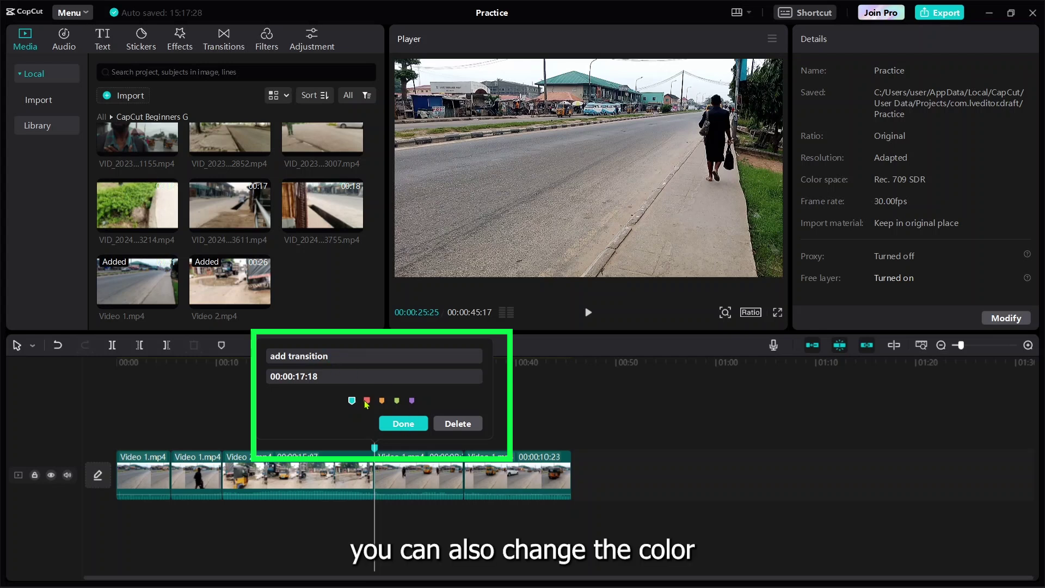
left_click(402, 423)
Add a purple marker at 00:00:31:23 and jump between the two markers
left_click(434, 362)
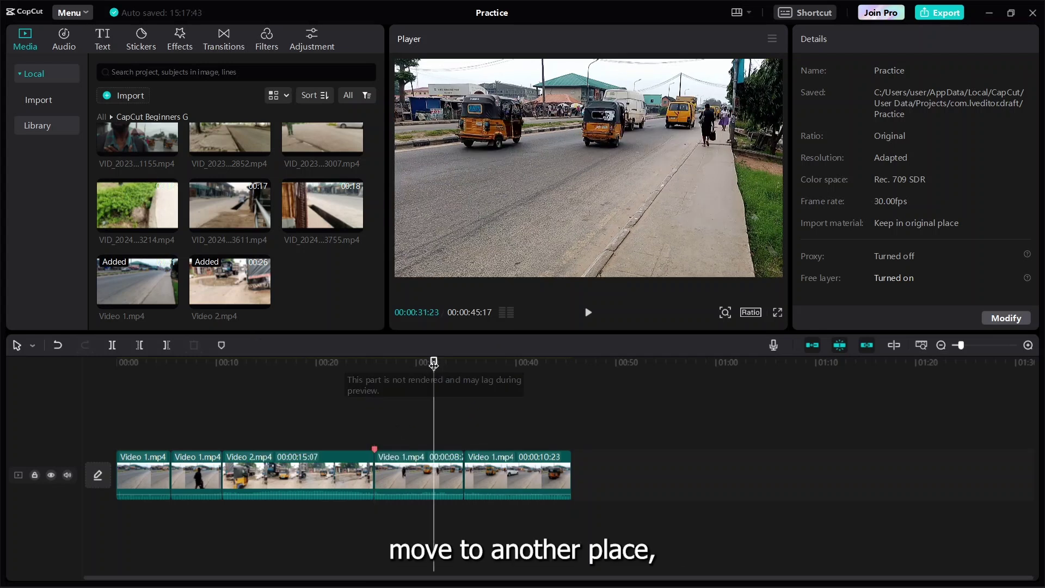
key("m")
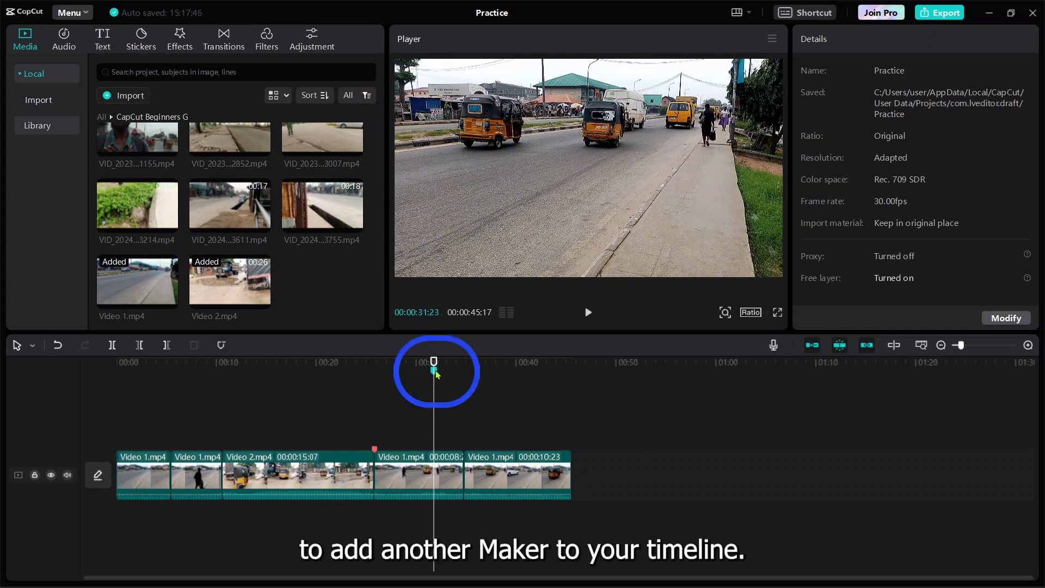
double_click(434, 371)
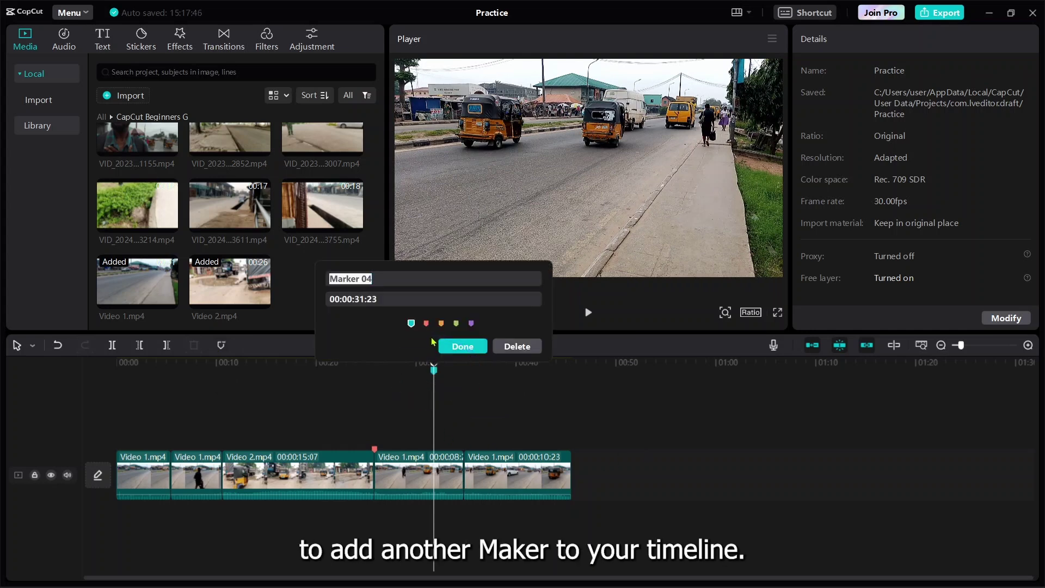
left_click(471, 323)
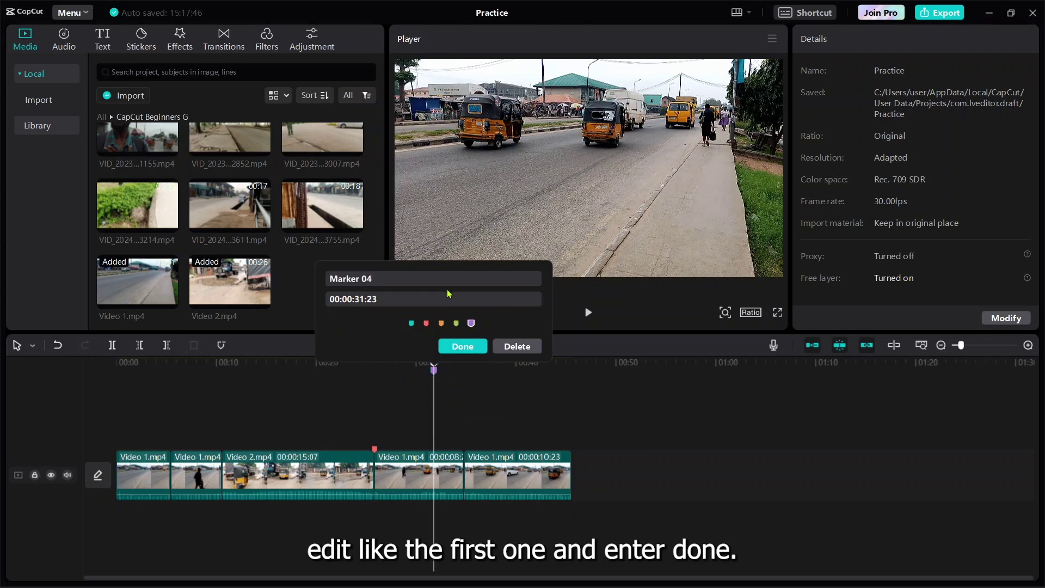
left_click(462, 347)
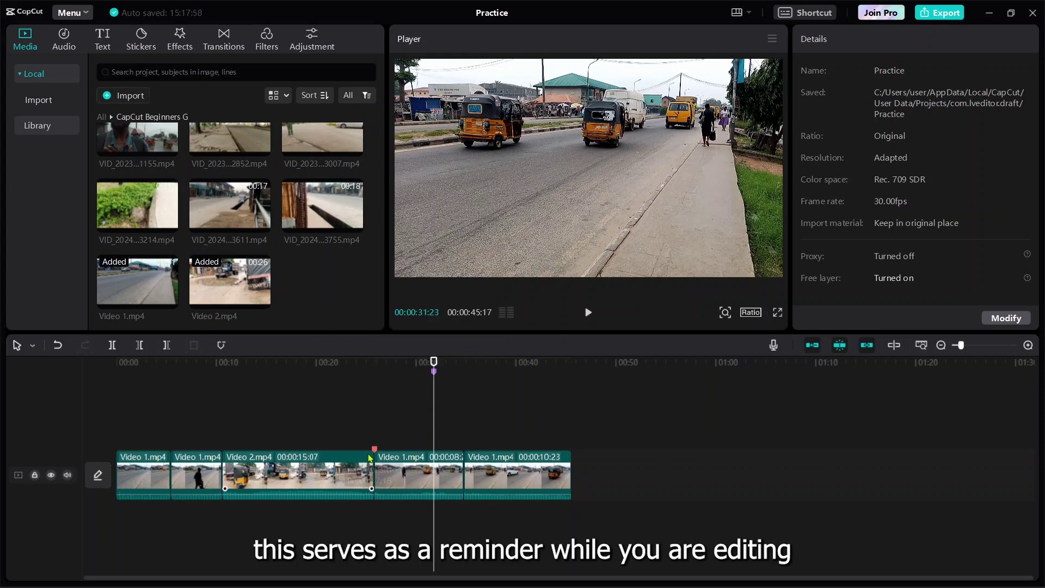
left_click(375, 372)
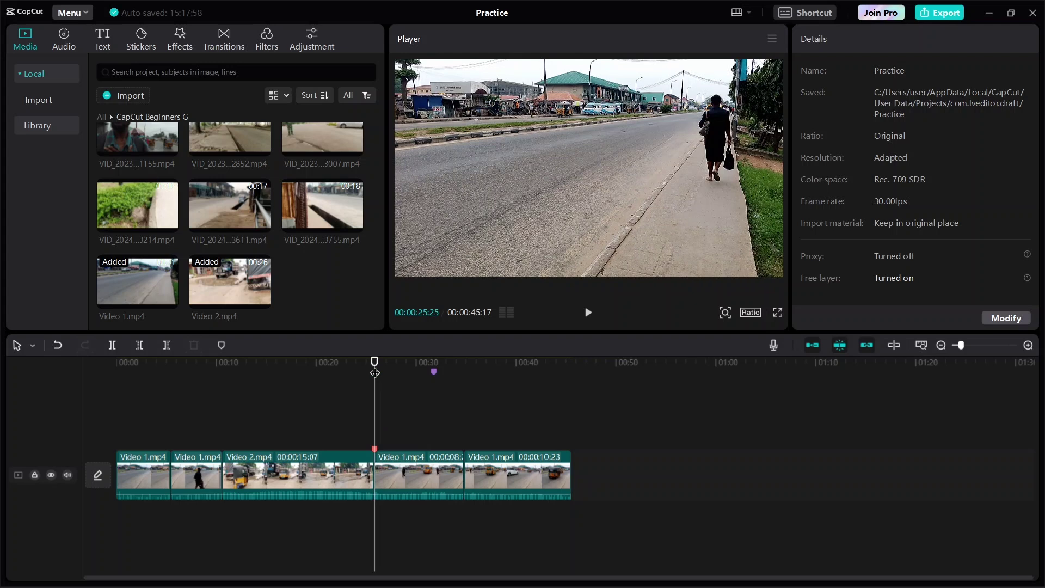
left_click(434, 370)
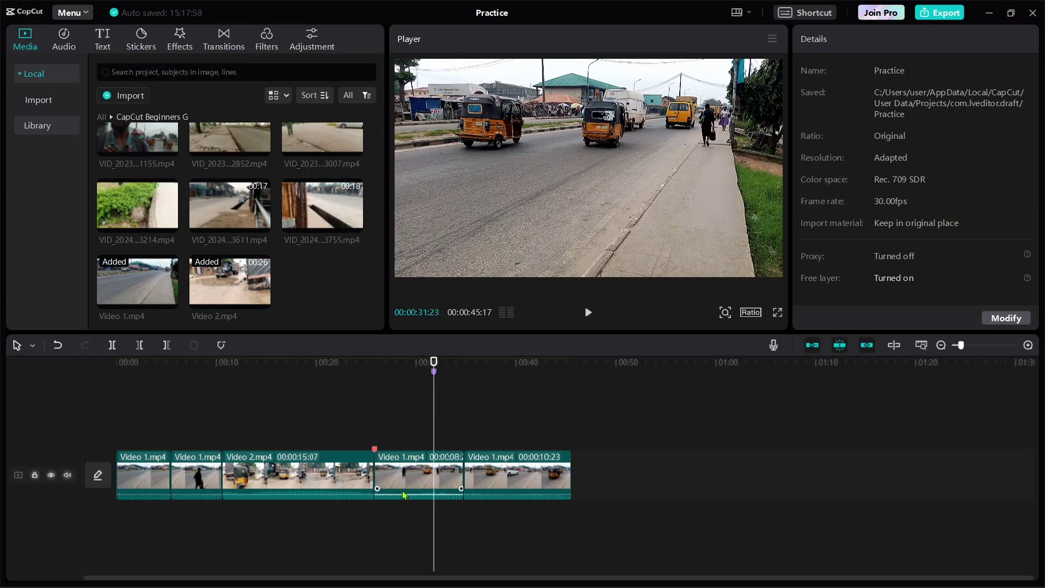
left_click(414, 477)
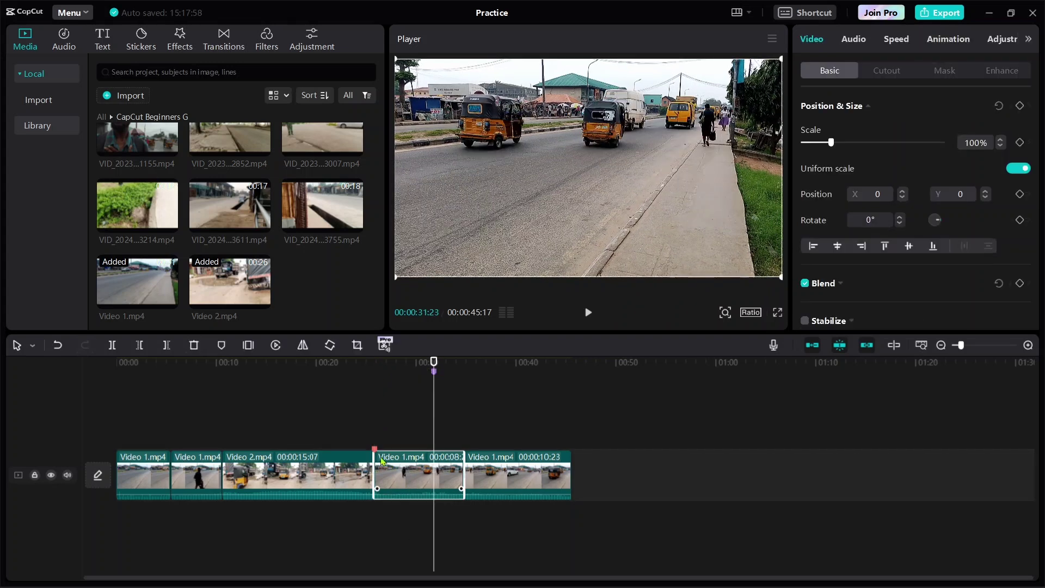
left_click(248, 346)
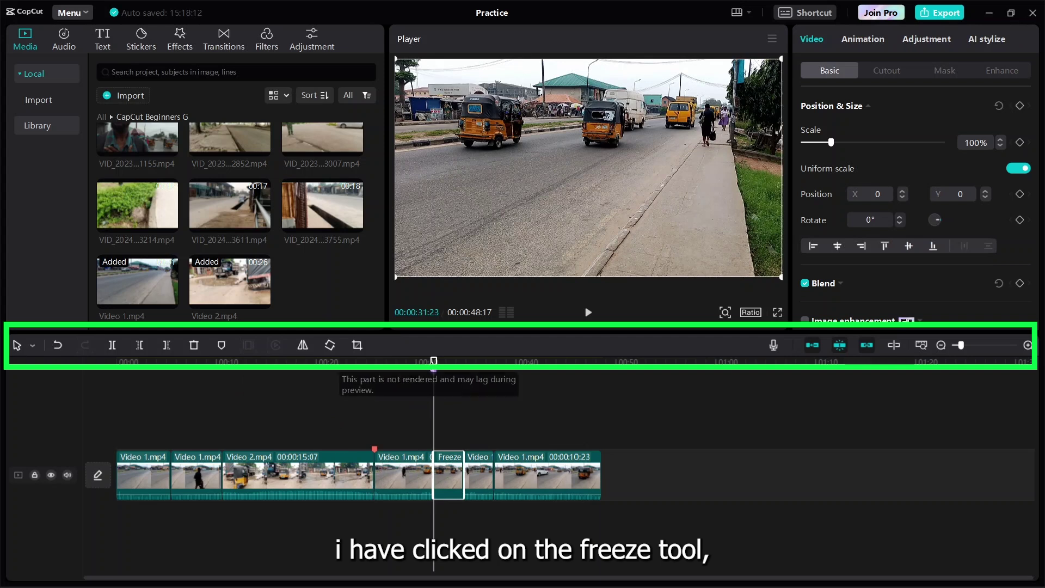
mouse_move(434, 362)
left_mouse_down()
mouse_move(469, 362)
mouse_move(426, 370)
mouse_move(442, 371)
left_mouse_up()
key("ctrl+z")
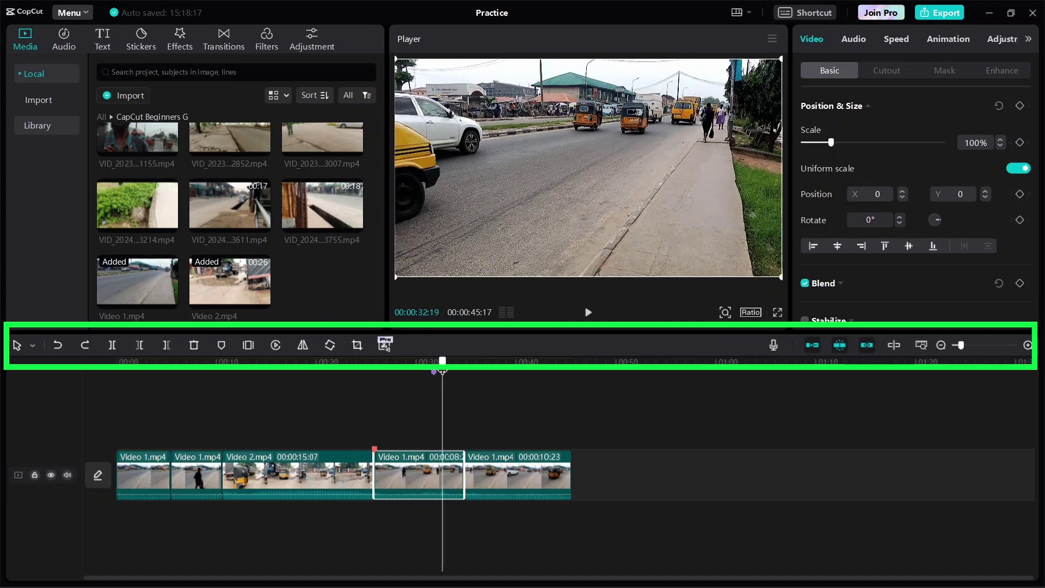
left_click(247, 348)
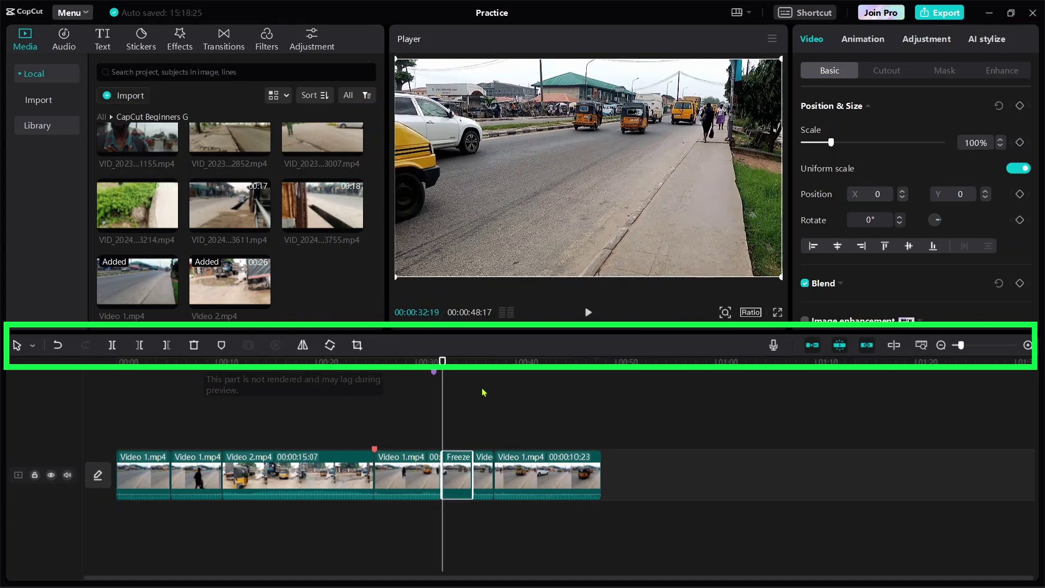
mouse_move(443, 362)
left_mouse_down()
mouse_move(464, 362)
mouse_move(434, 362)
left_mouse_up()
key("space")
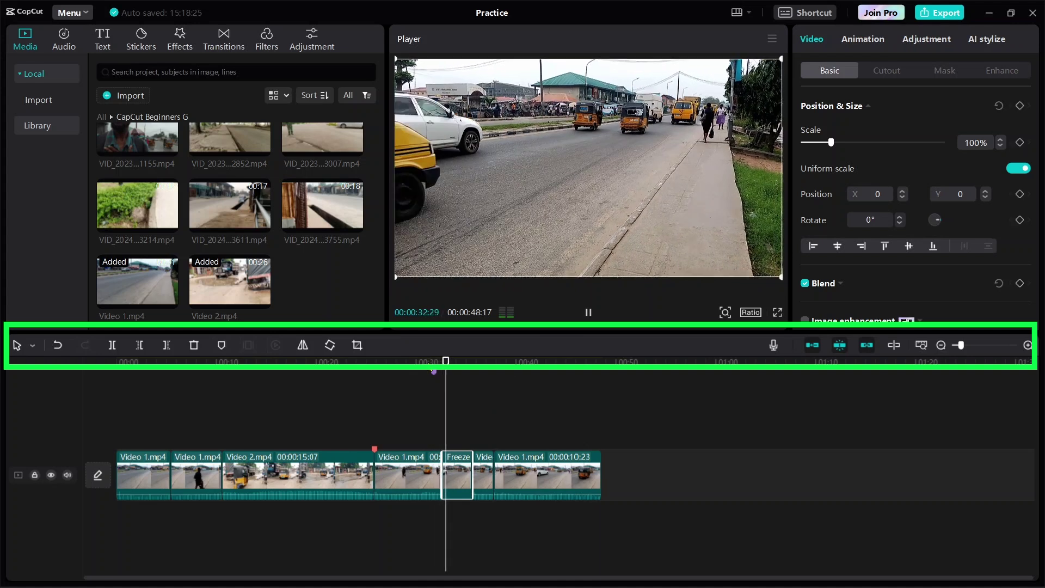
key("space")
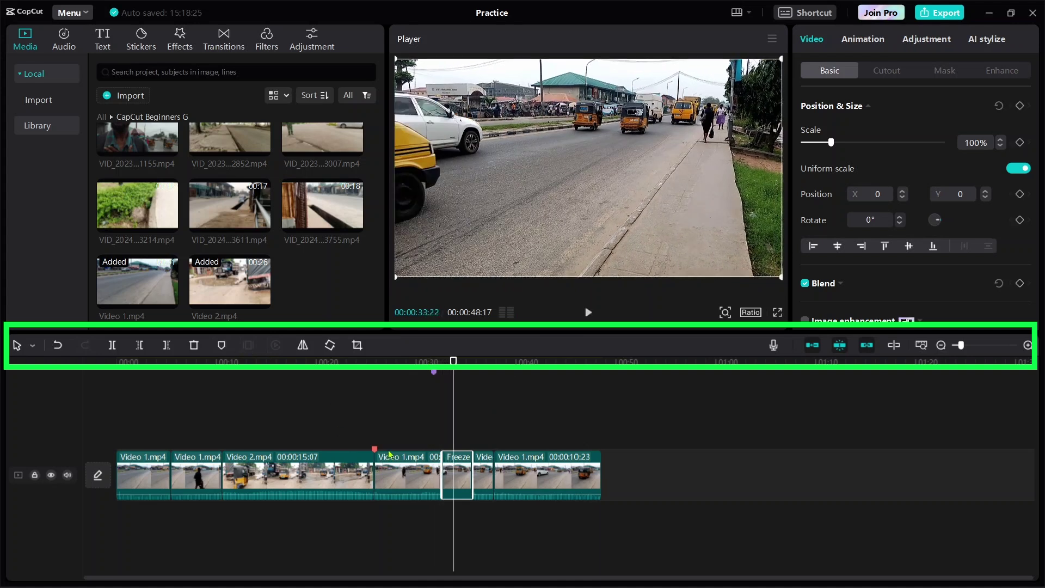
key("Delete")
left_click(416, 474)
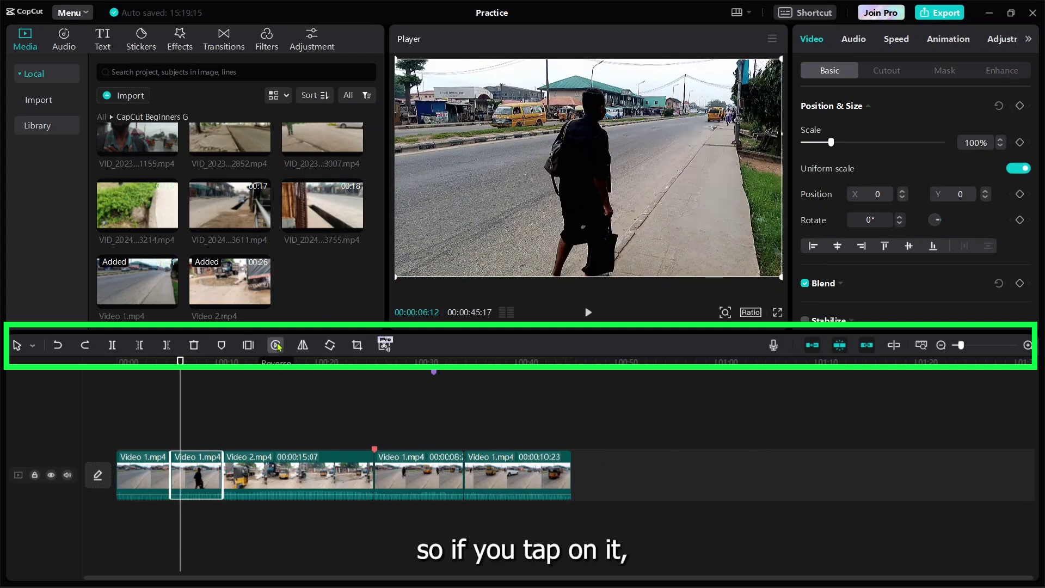
Preview the second Video 1 clip reversed, then undo the reverse
left_click(276, 346)
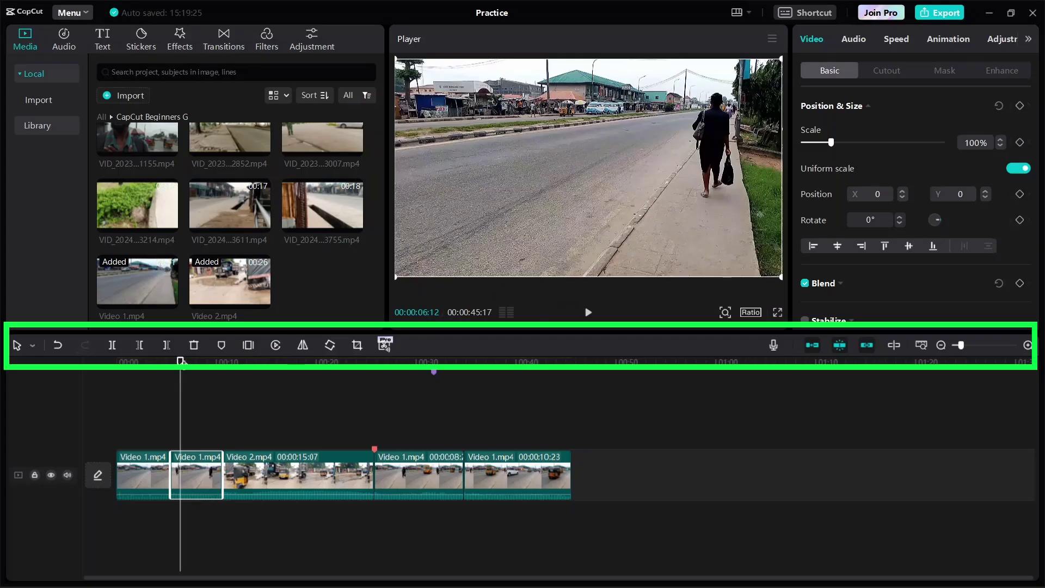
mouse_move(181, 360)
left_mouse_down()
mouse_move(227, 361)
mouse_move(191, 360)
left_mouse_up()
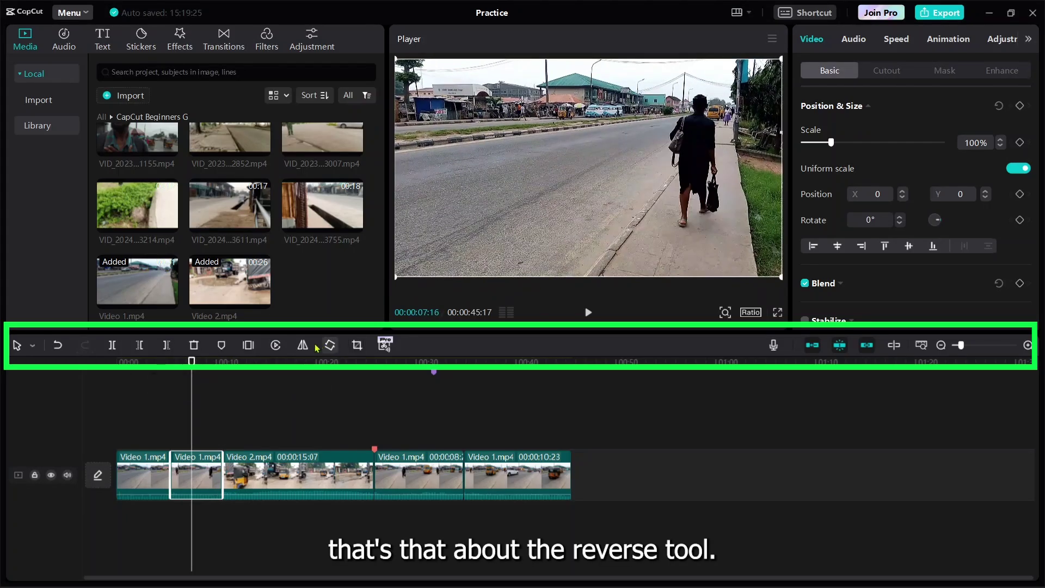
key("ctrl+z")
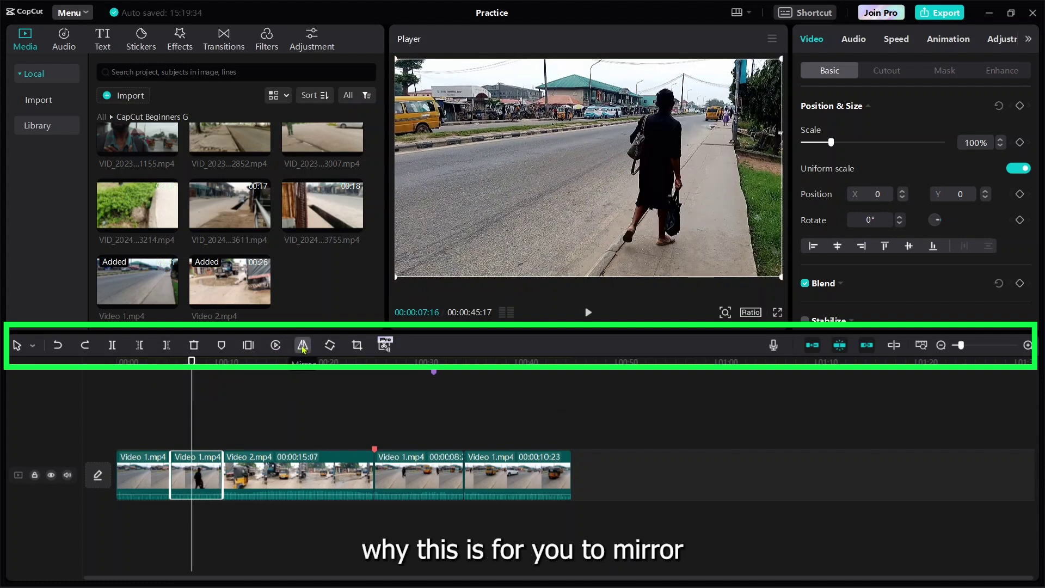
Mirror the clip horizontally and rotate it in 90° steps back to 360°
left_click(303, 345)
left_click(302, 345)
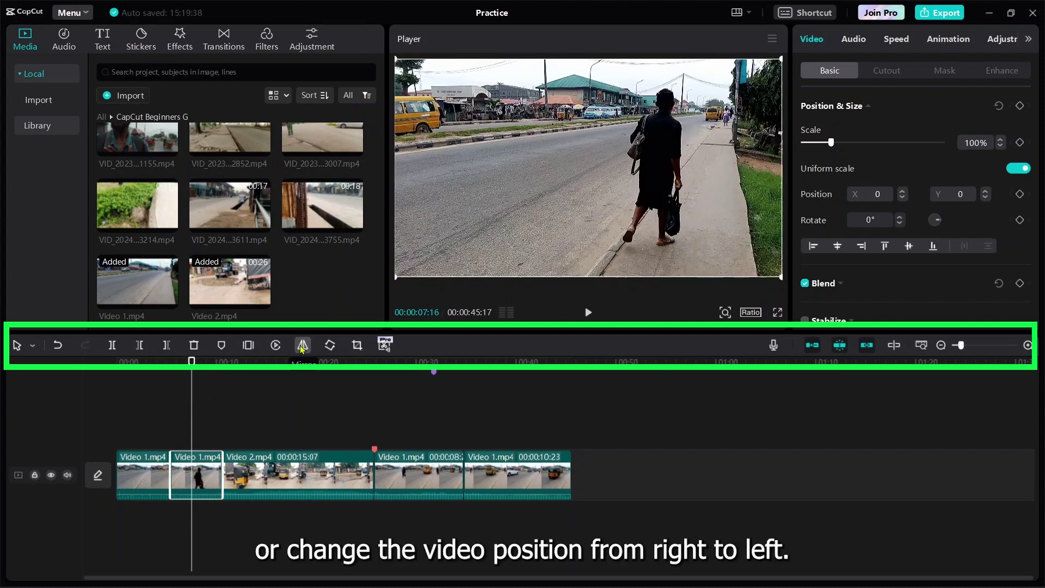
left_click(302, 346)
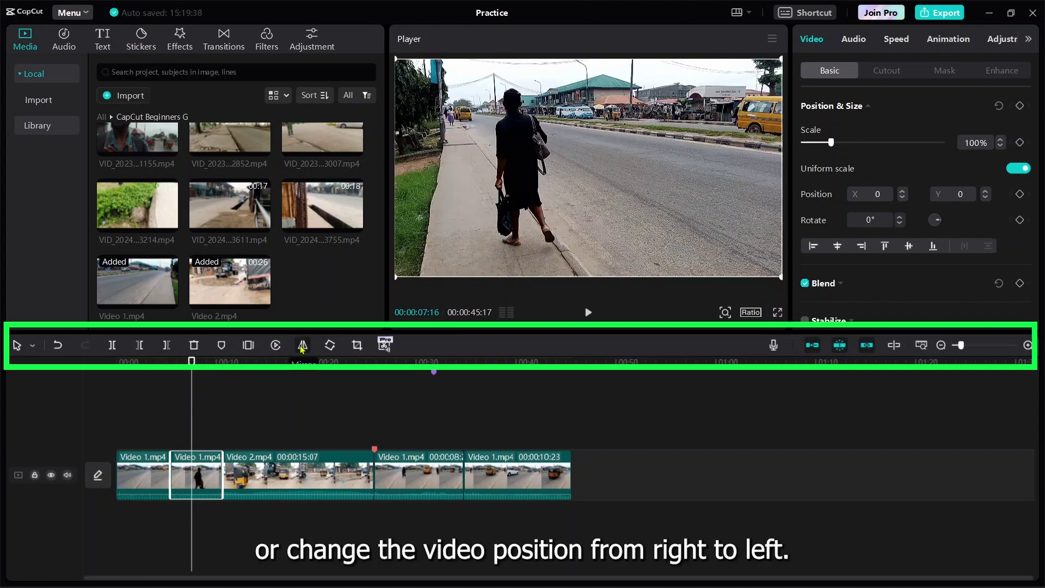
left_click(330, 345)
left_click(330, 345)
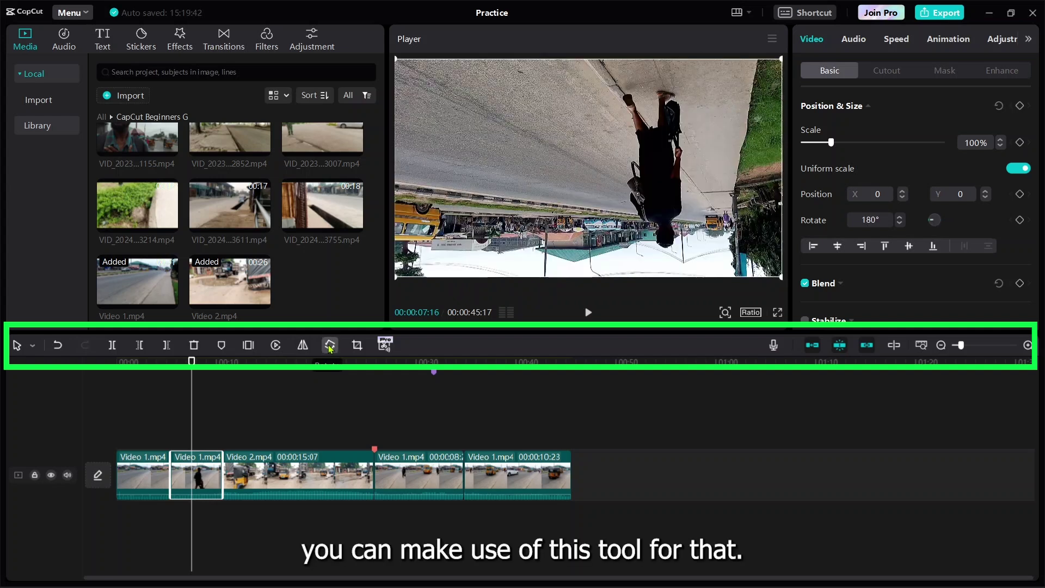
left_click(330, 346)
left_click(330, 345)
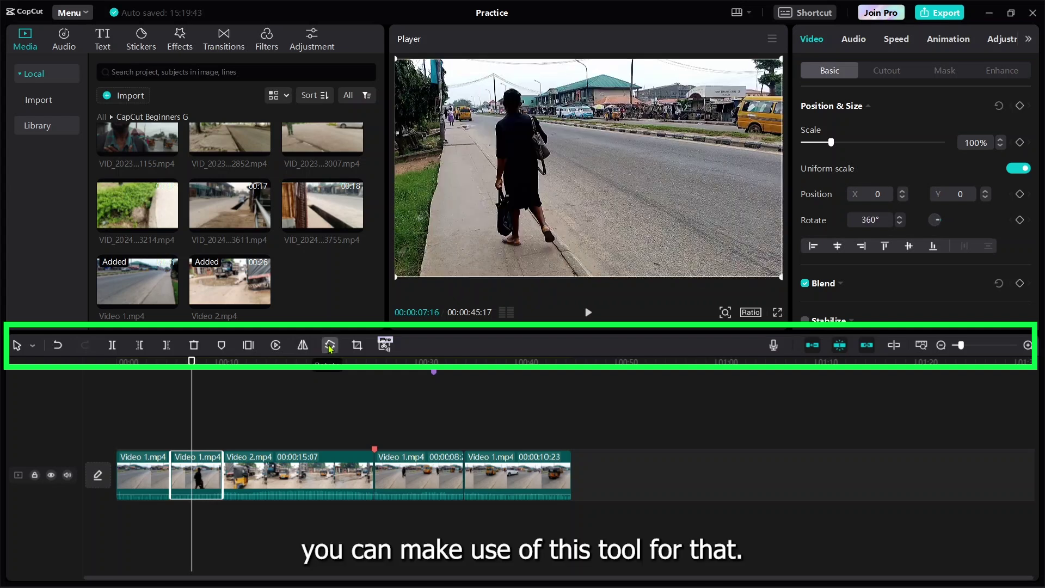
left_click(358, 345)
left_click(716, 195)
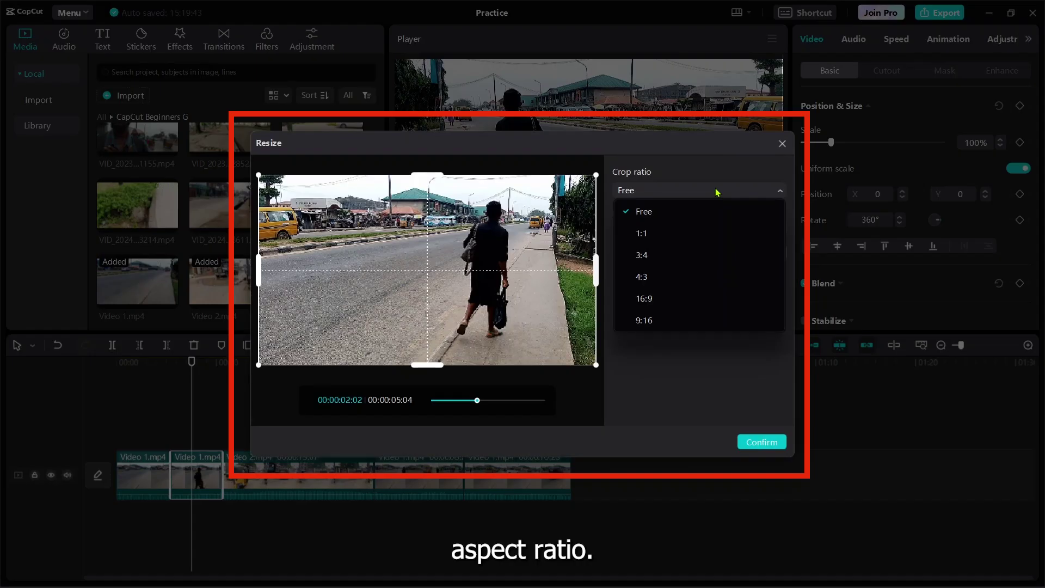
left_click(659, 262)
left_click_drag(402, 265, 456, 265)
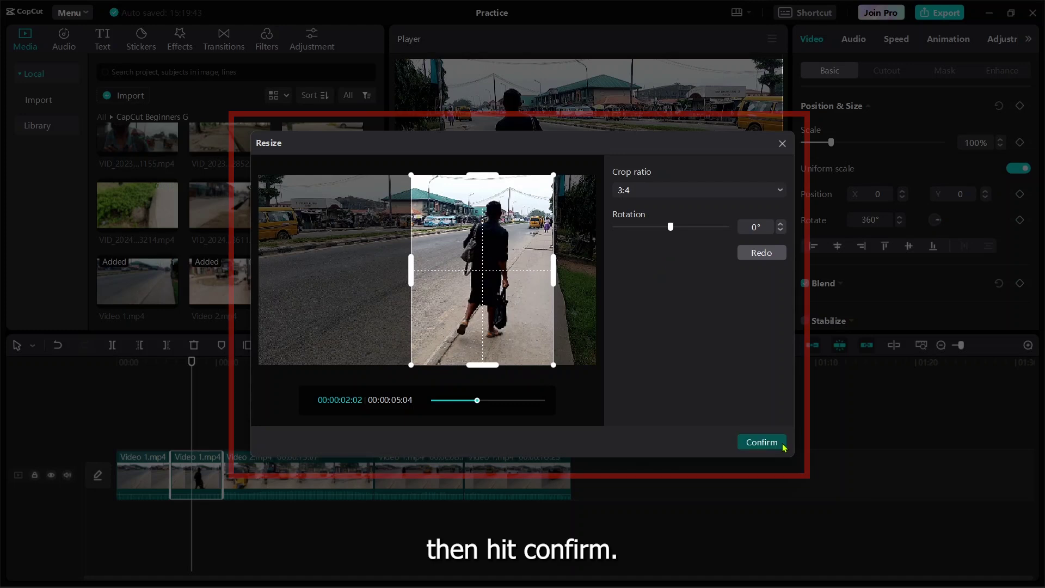
left_click(782, 442)
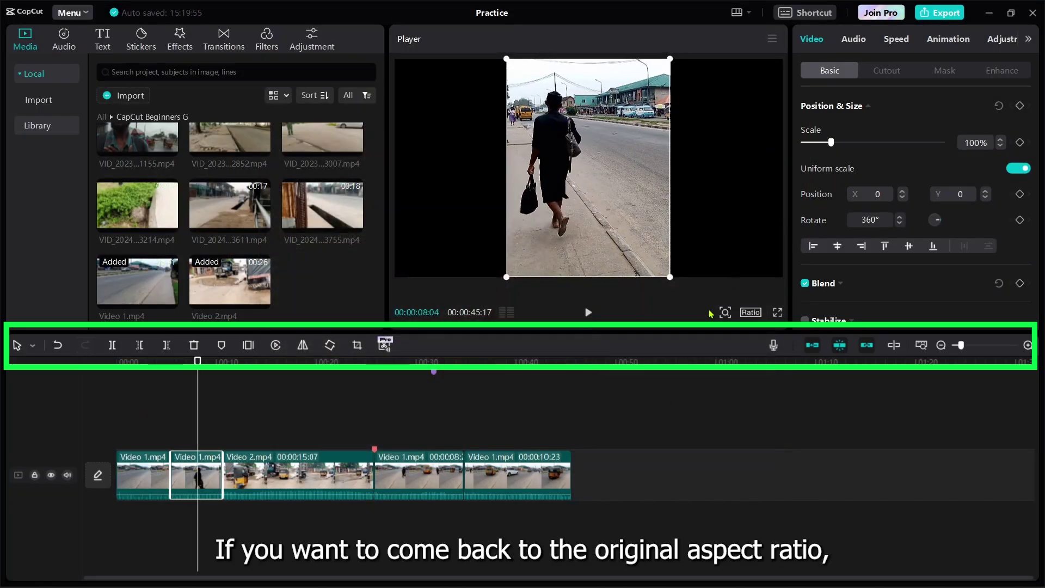
left_click(357, 347)
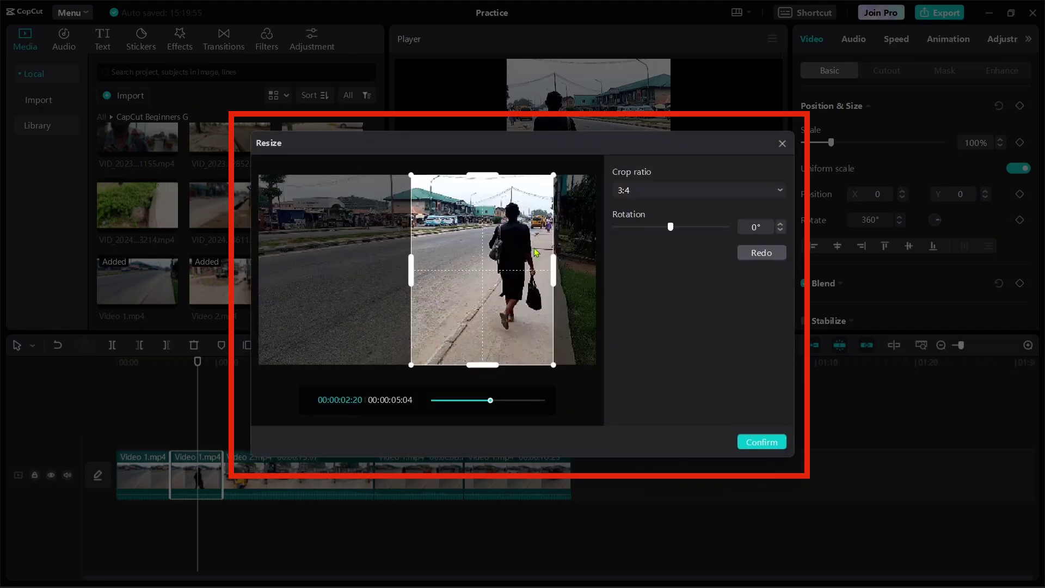
left_click(669, 190)
left_click(662, 213)
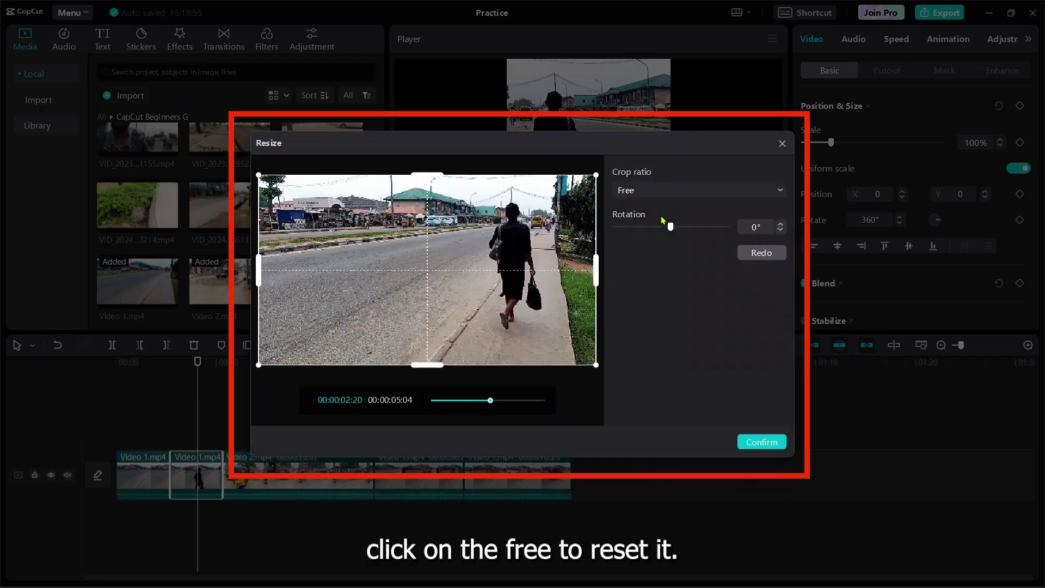
left_click(763, 442)
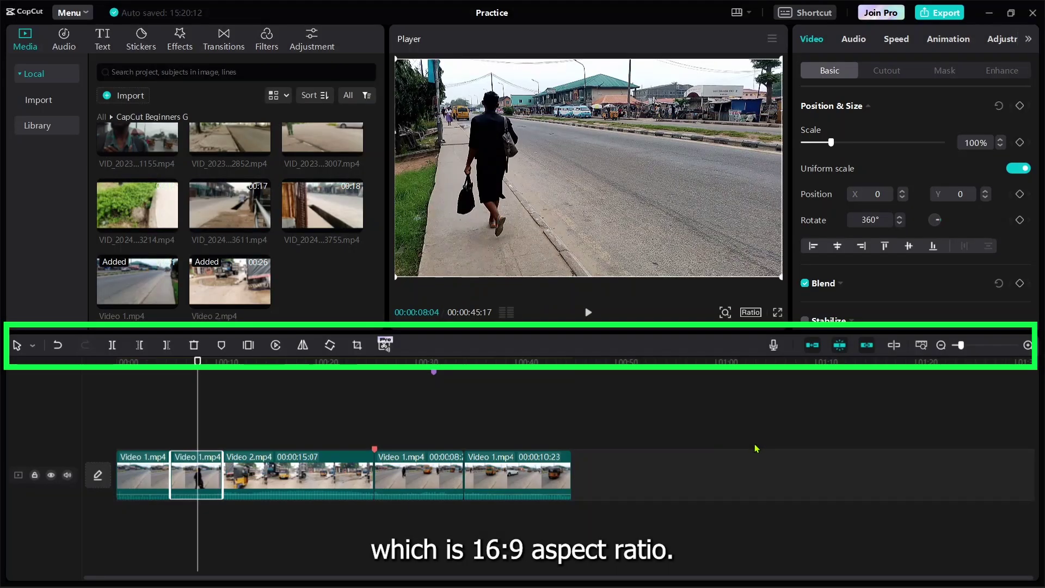